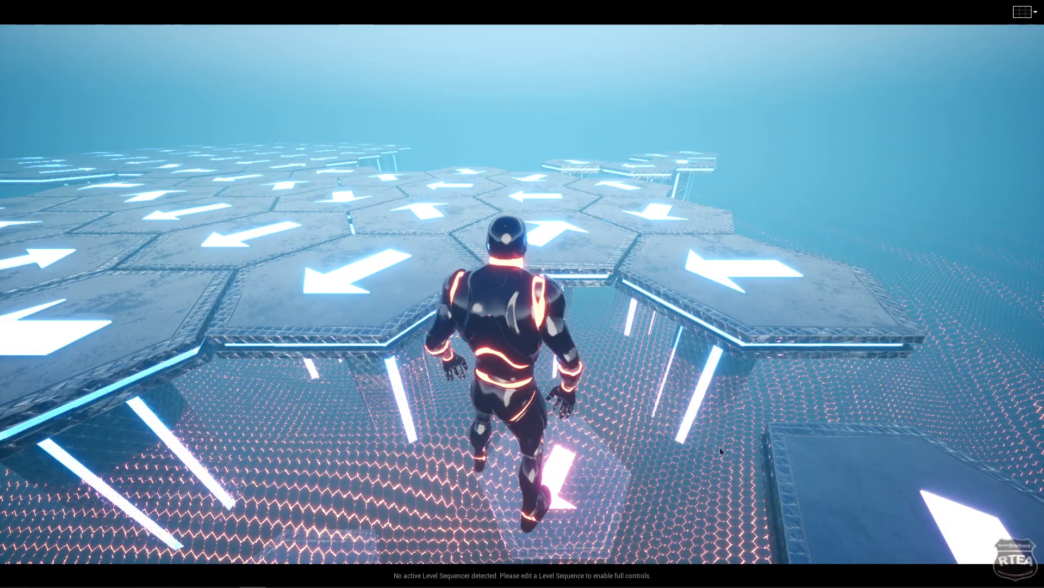
Run and jump the character around the hexagonal platforms in the play preview to examine how the columns and neon mesh react to it.
click(728, 450)
key(w)
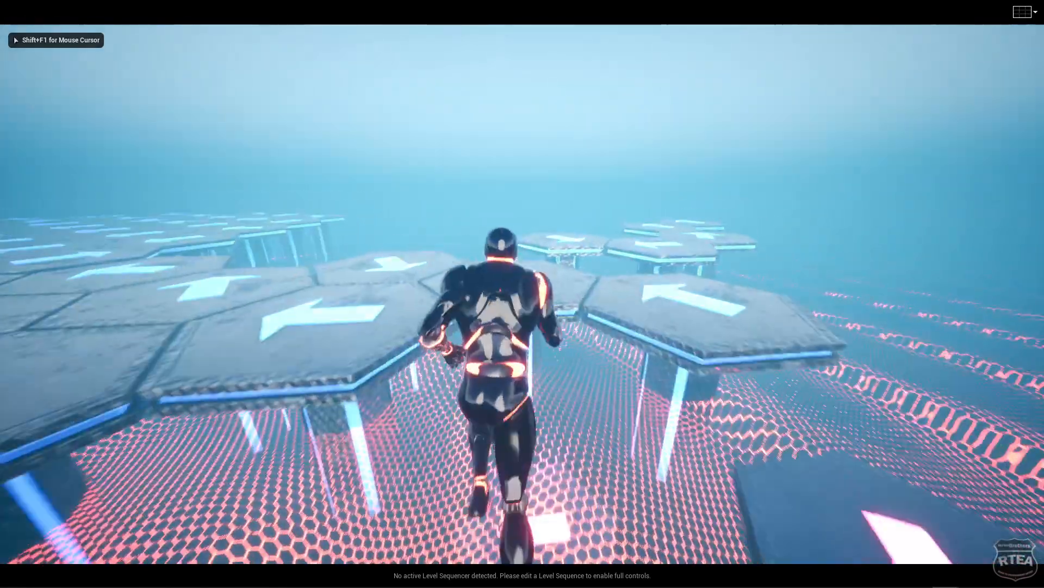
key(space)
key(d)
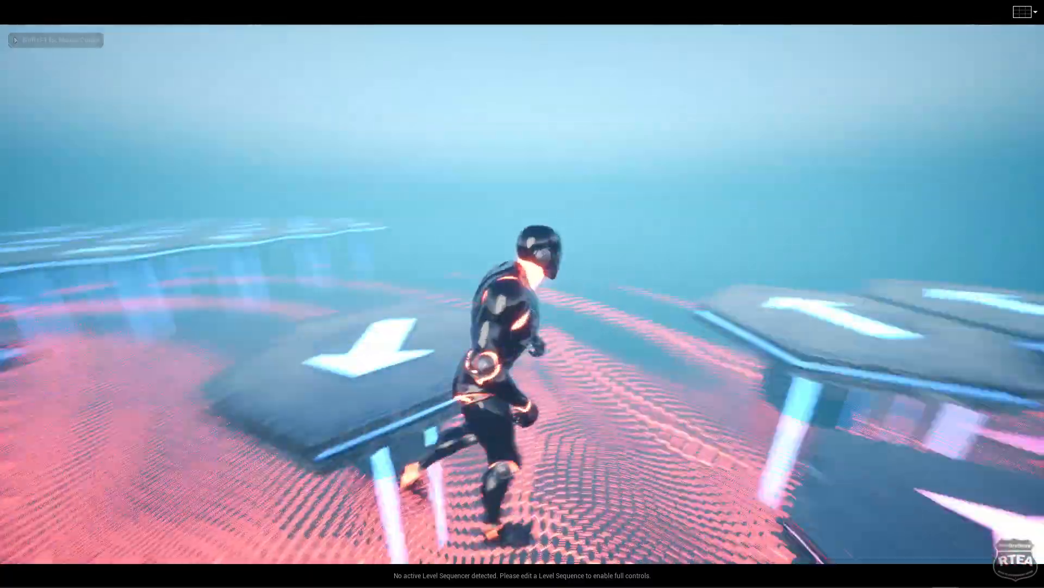
key(w)
key(space)
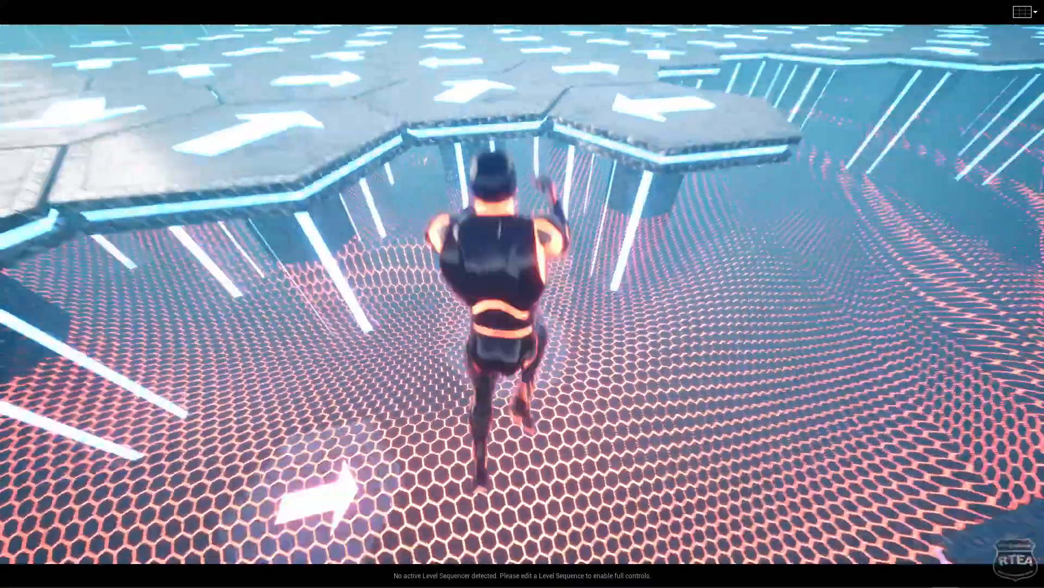
key(w)
key(space)
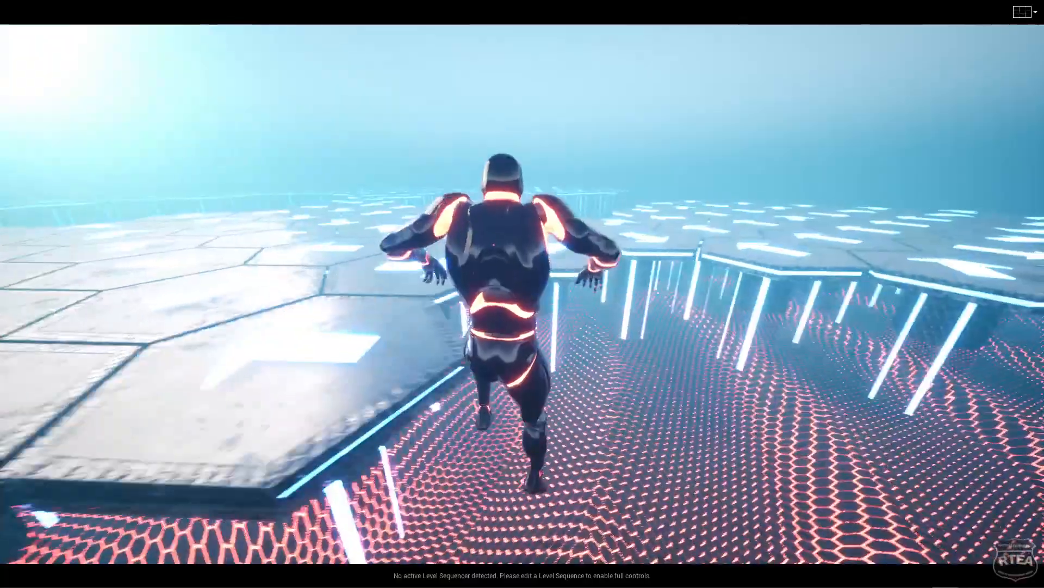
key(w)
key(space)
key(space)
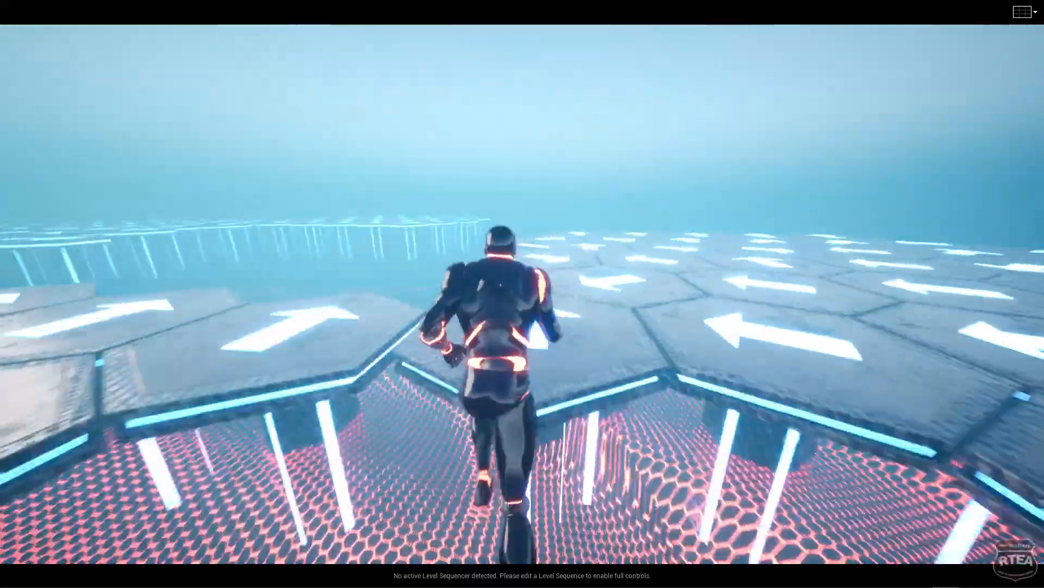
key(w)
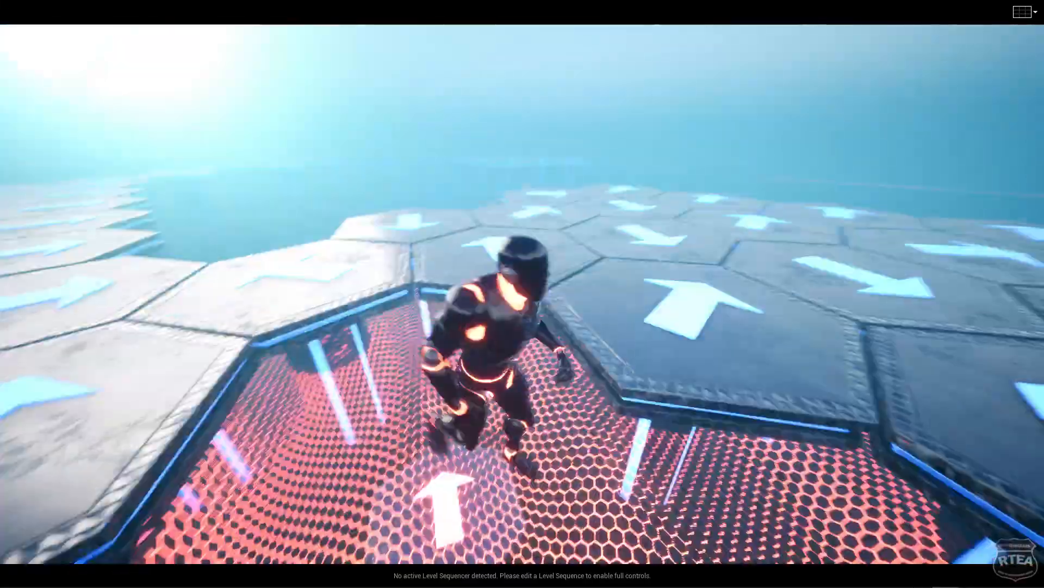
key(w)
key(space)
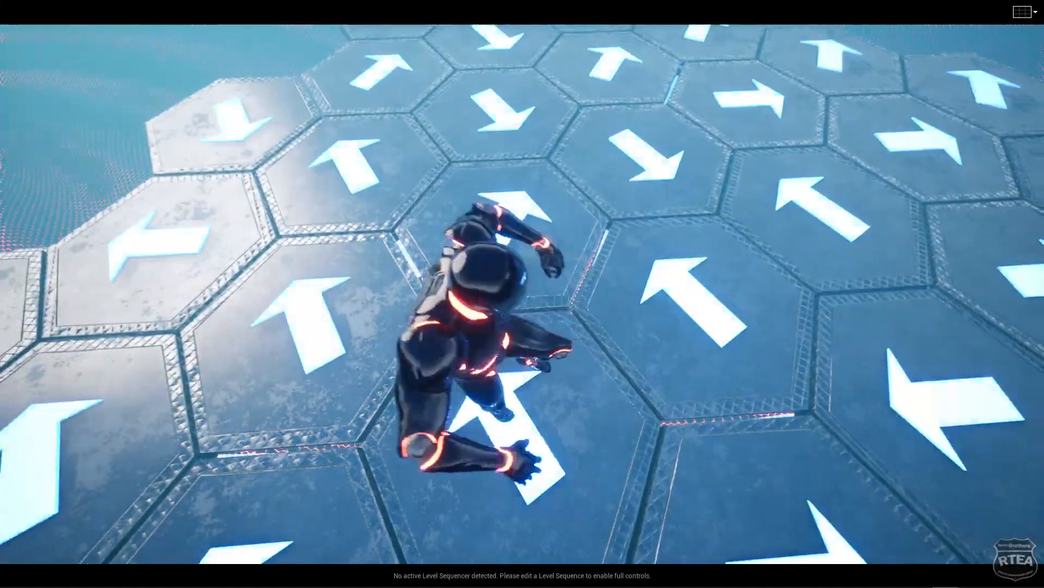
key(w)
key(space)
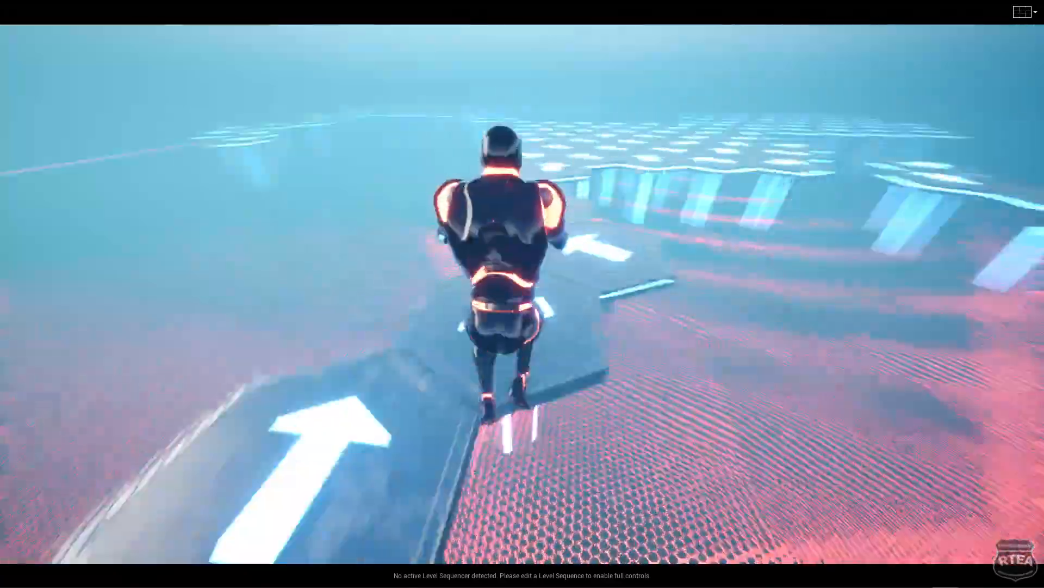
key(w)
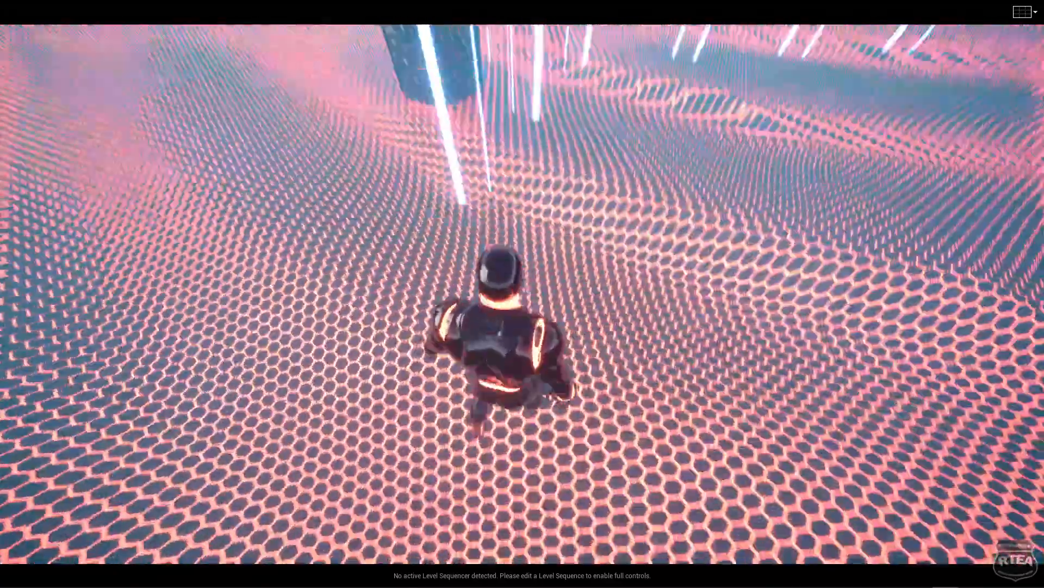
key(space)
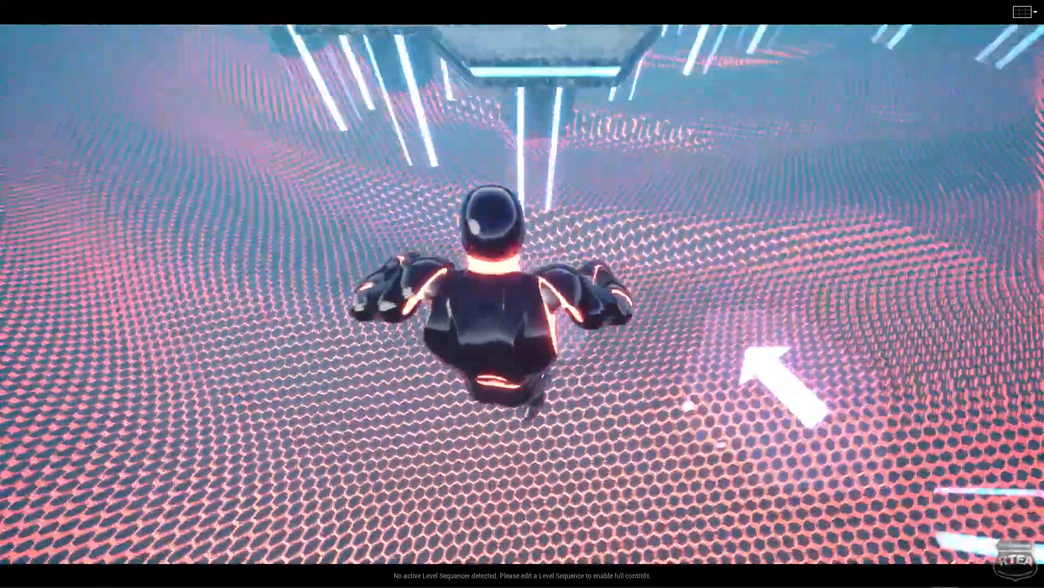
key(space)
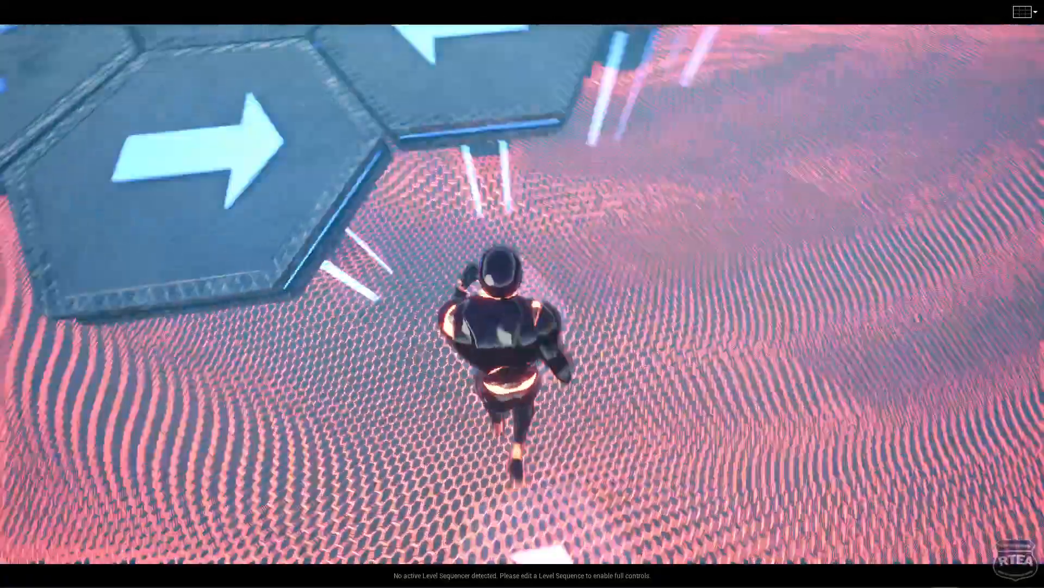
key(space)
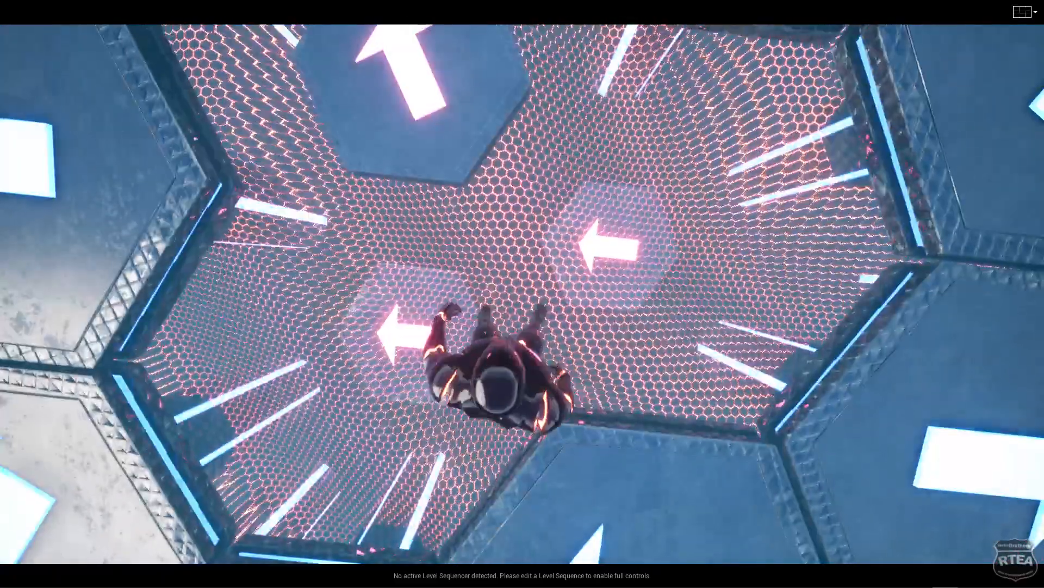
key(space)
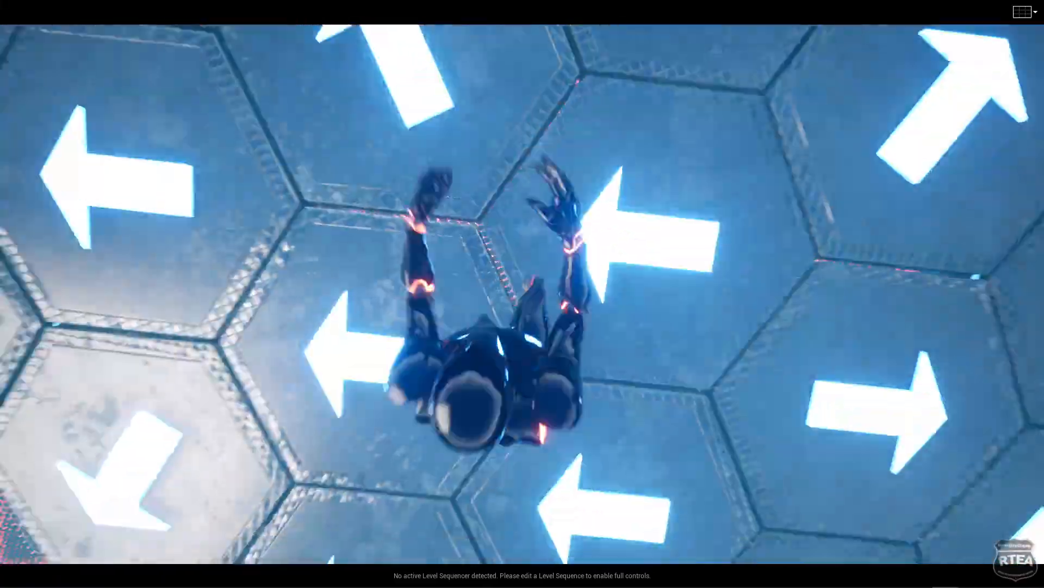
key(w)
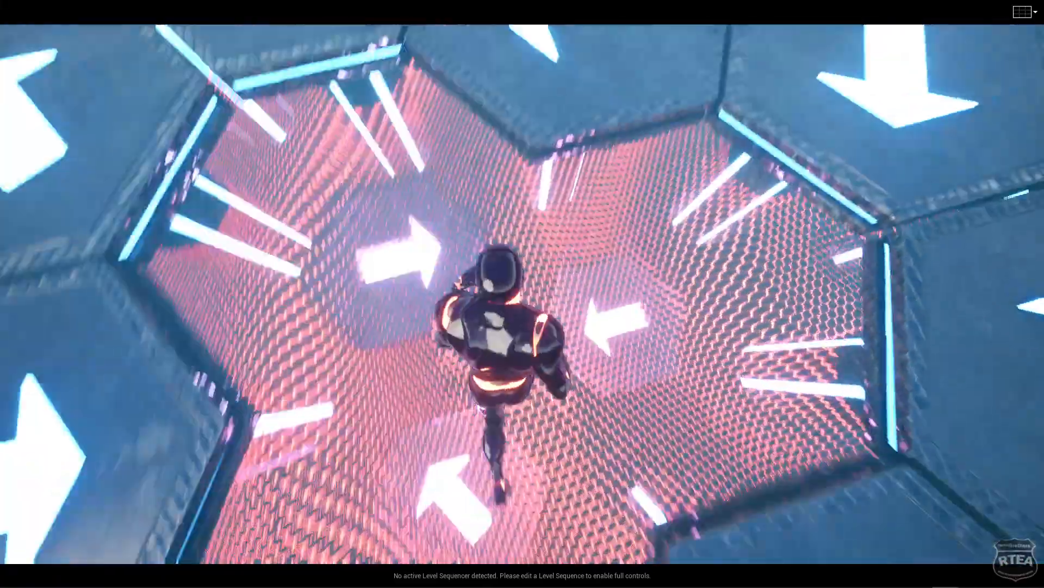
key(w)
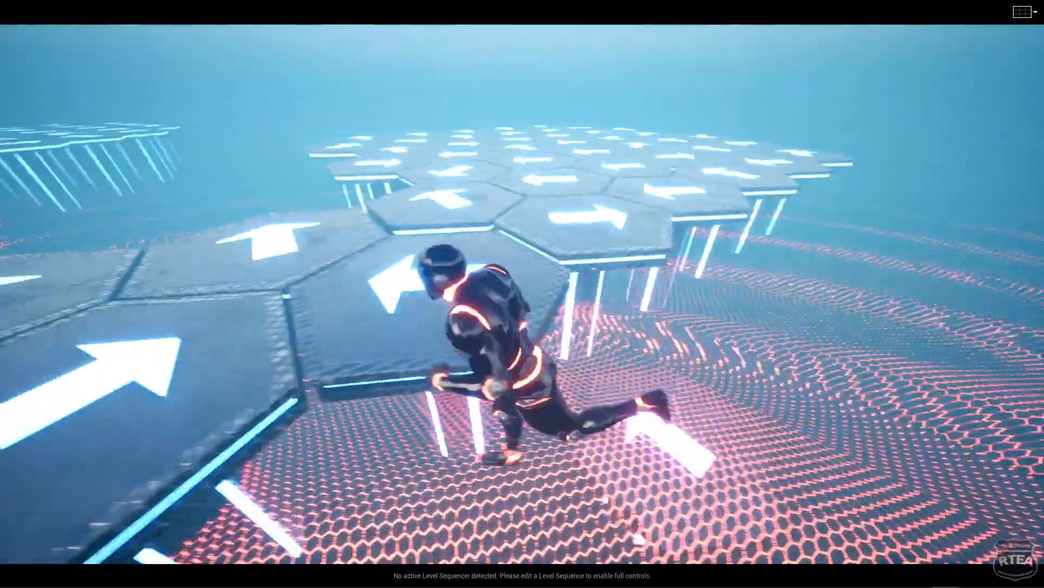
key(shift+F1)
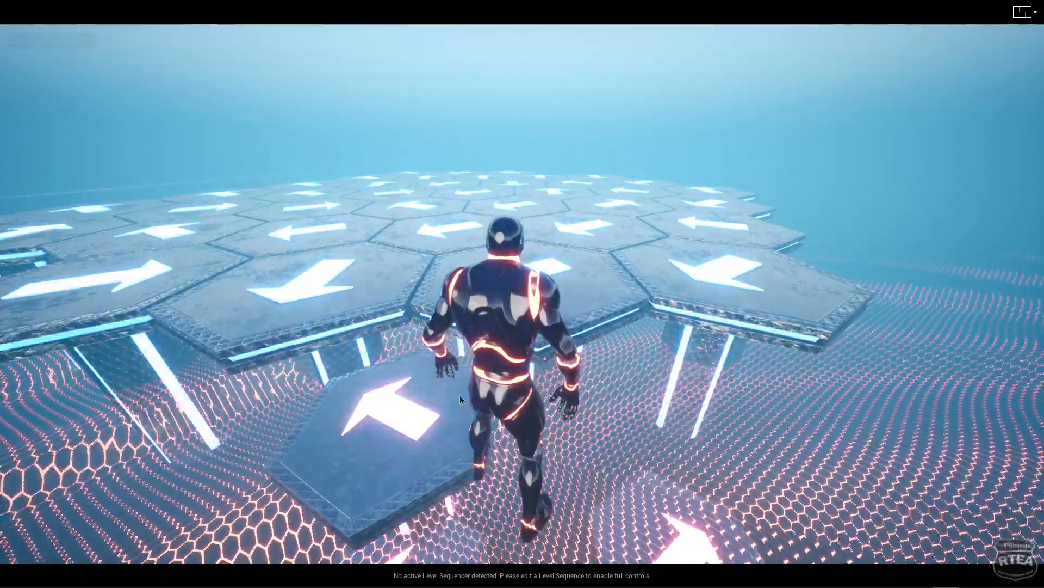
click(419, 394)
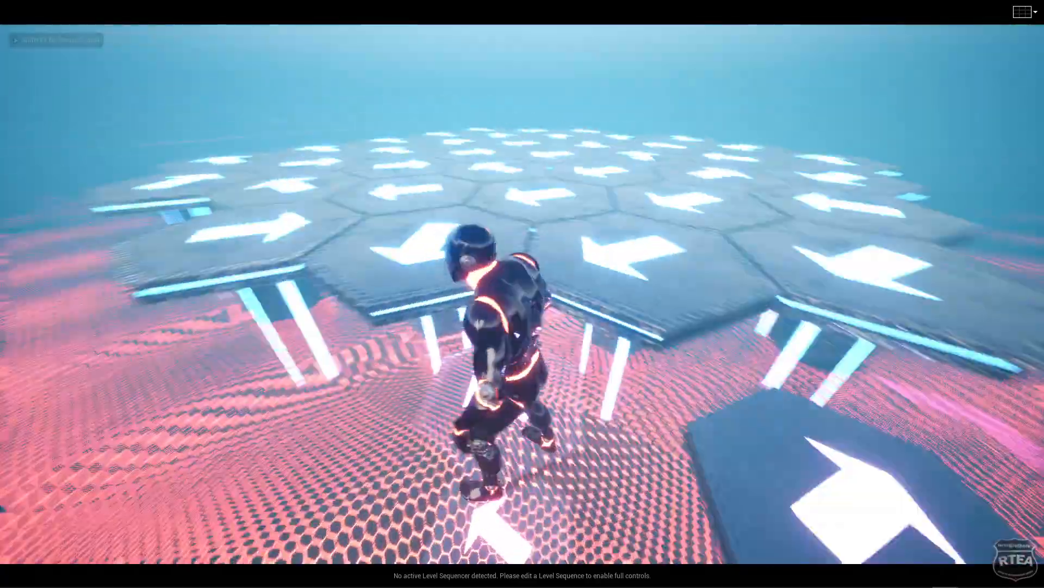
key(w)
key(space)
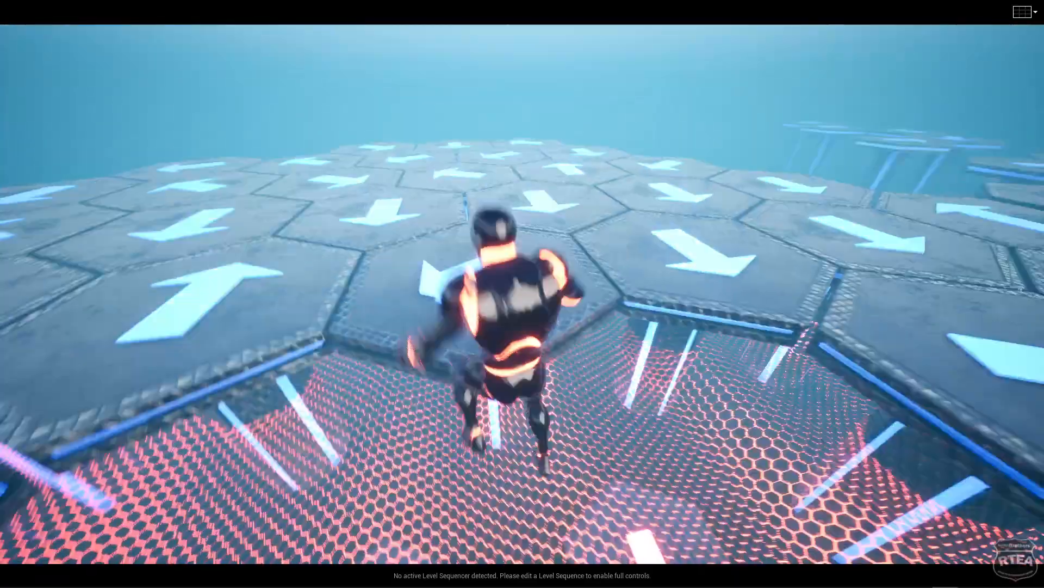
key(d)
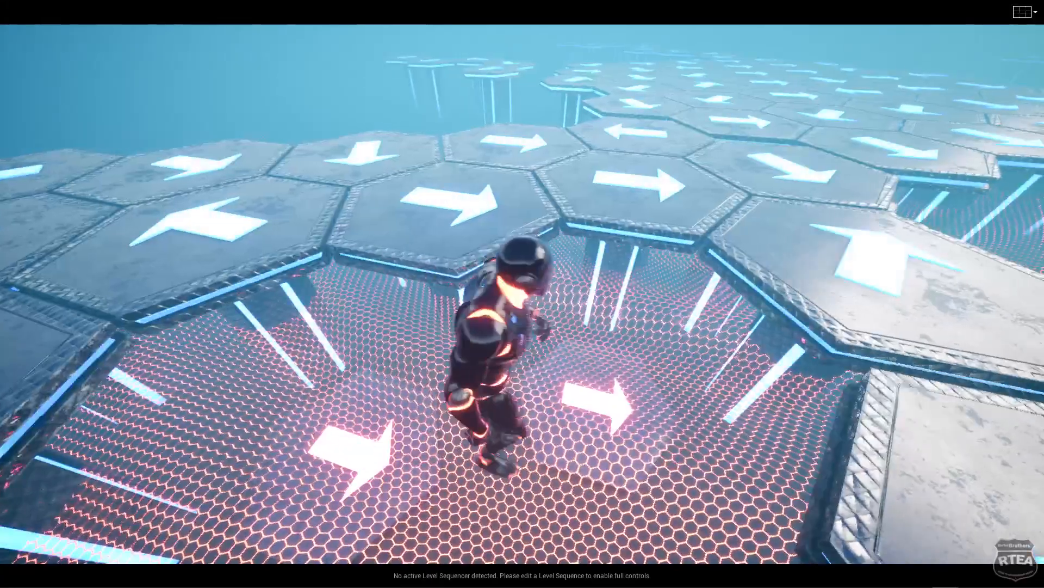
key(w)
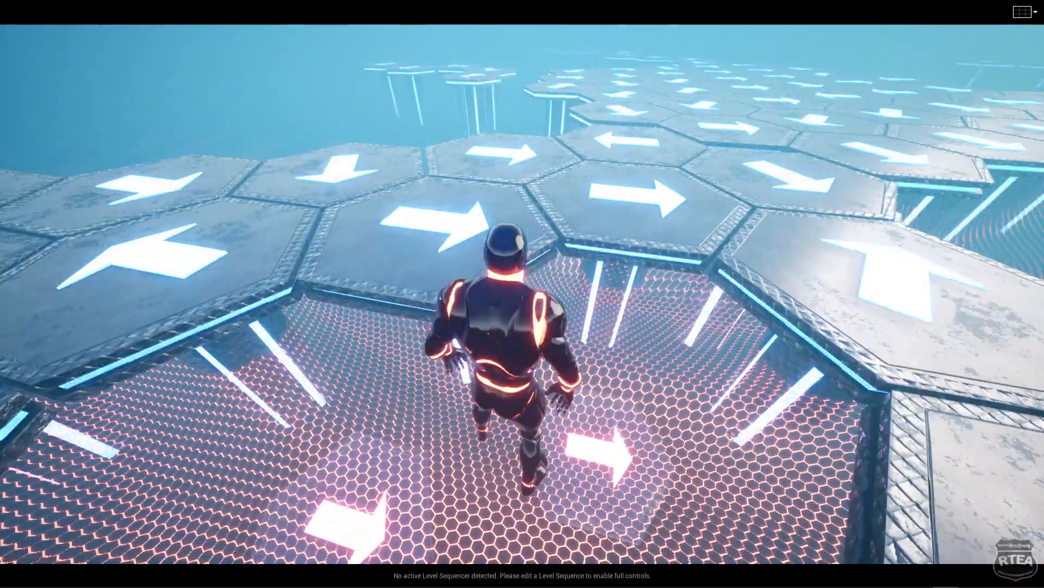
Leave the full-screen preview and open the MI_Base_Column material instance from the Dinamic_Mesh Material folder.
key(shift+F1)
key(F11)
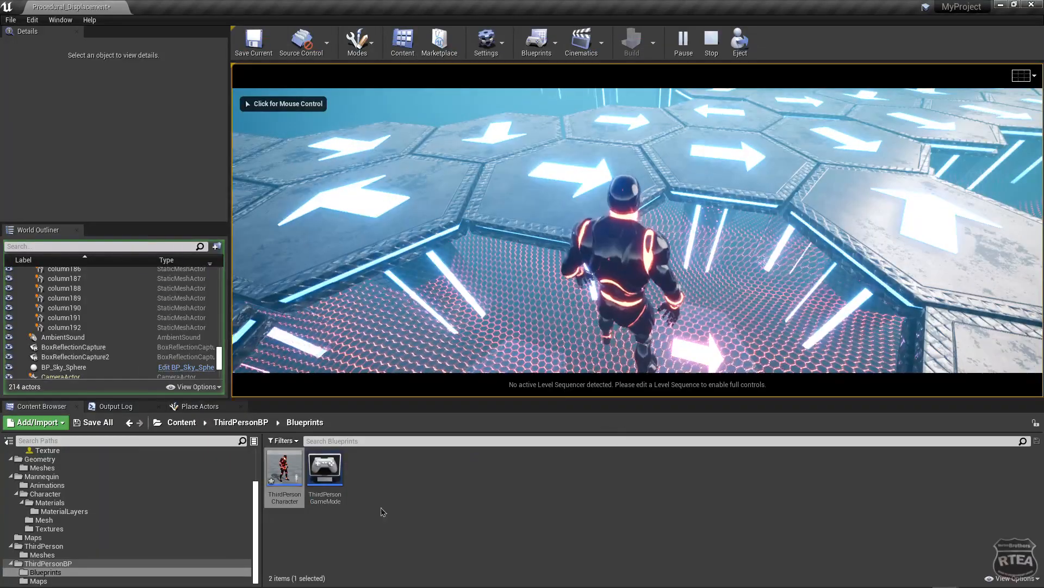
scroll(60, 489, up, 2)
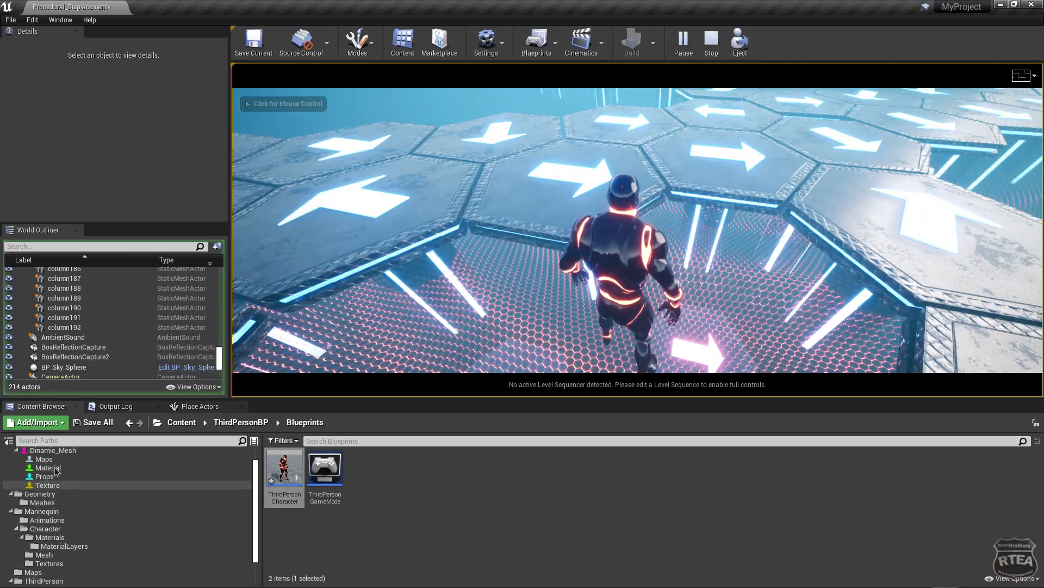
click(54, 469)
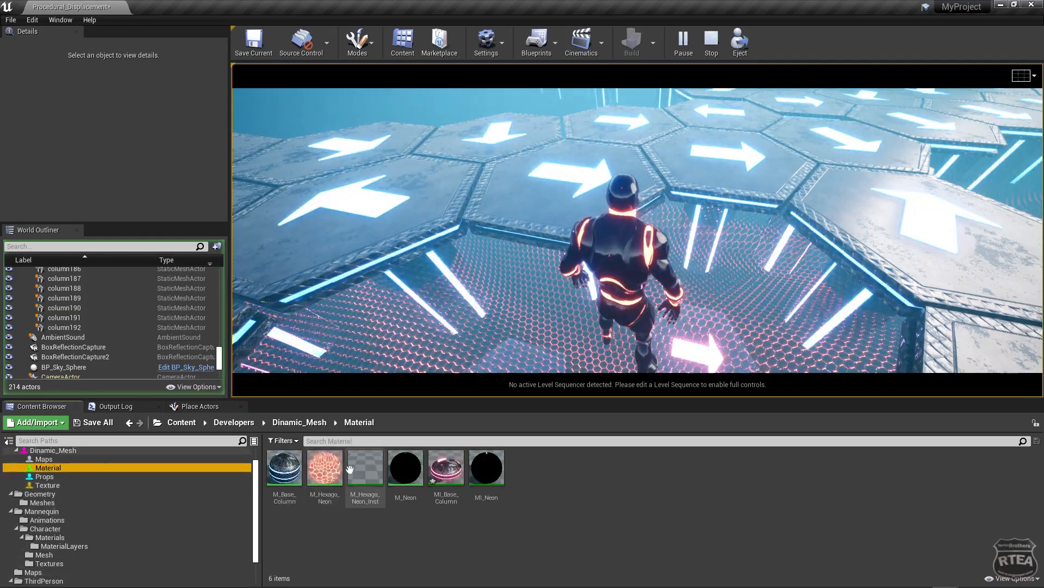
double_click(446, 469)
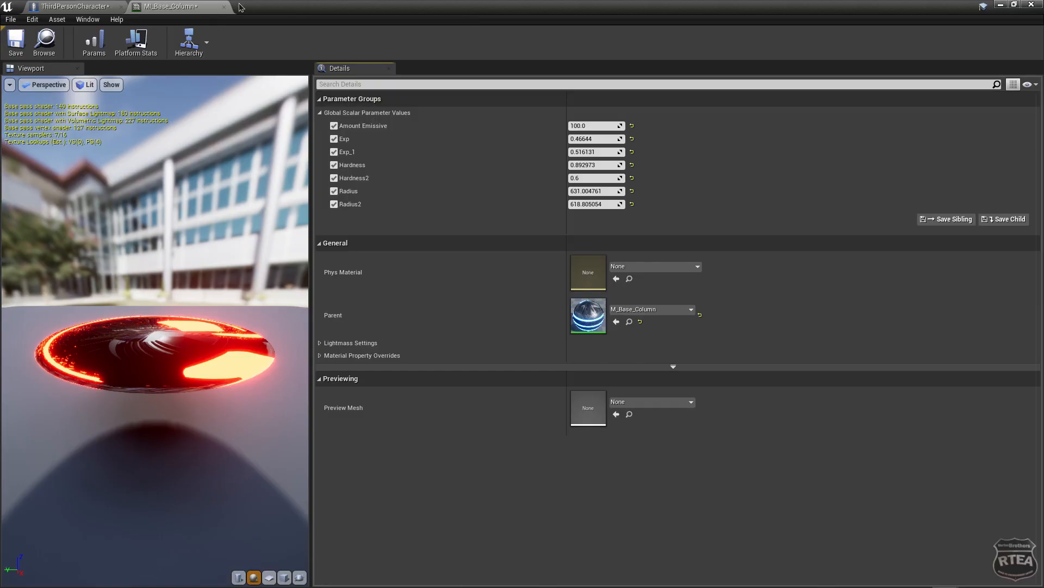
Turn the maximized material instance editor into a compact floating window showing mainly its parameter details.
double_click(211, 11)
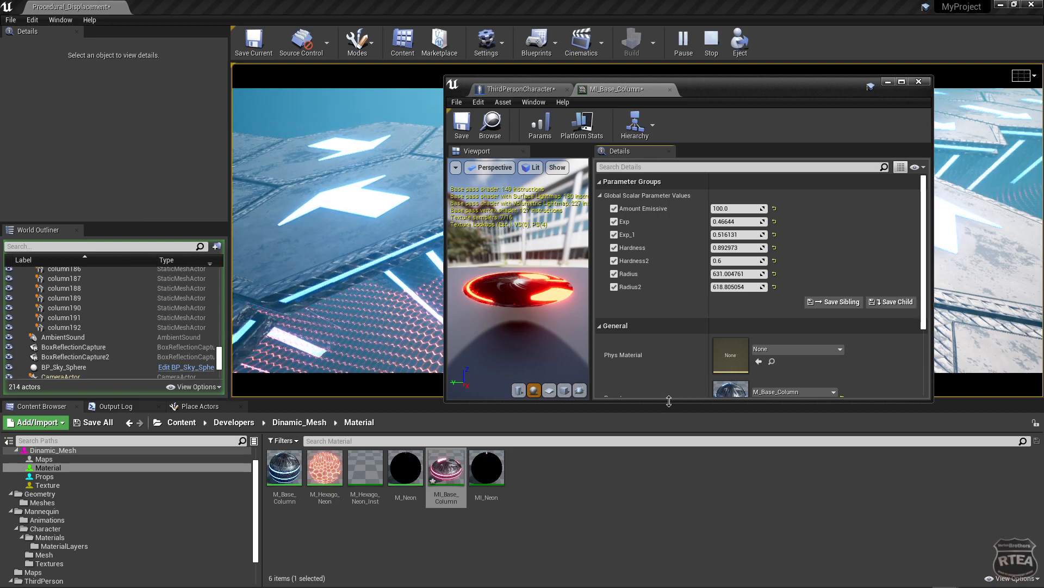
drag(657, 513, 658, 517)
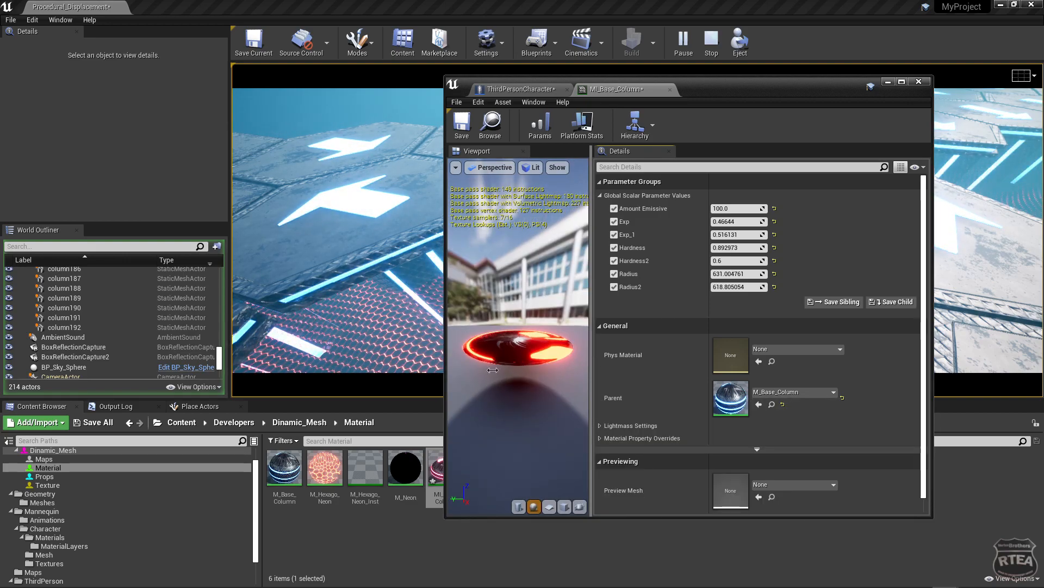
drag(492, 370, 453, 370)
drag(702, 95, 540, 124)
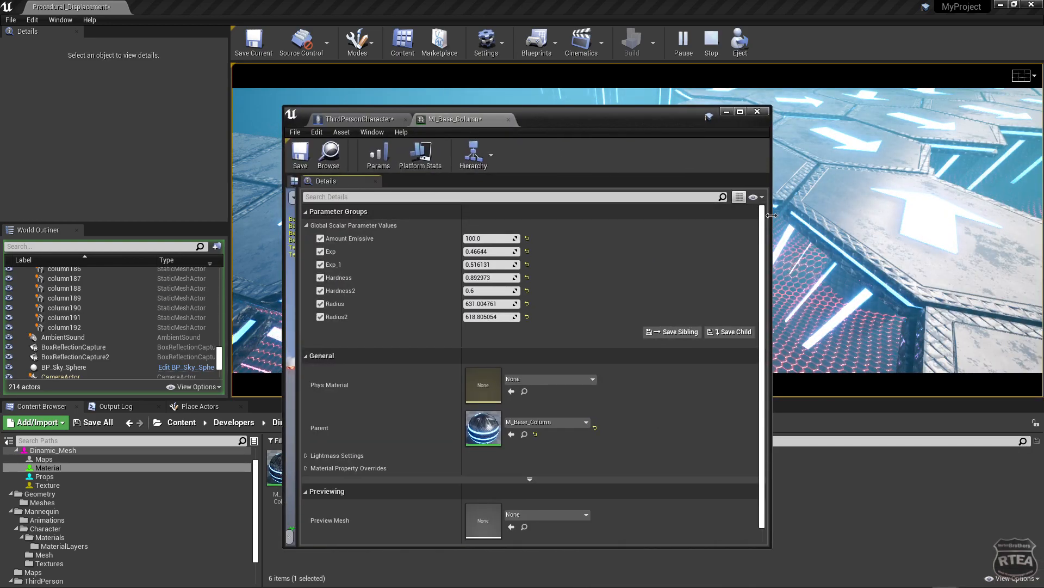
drag(768, 220, 513, 217)
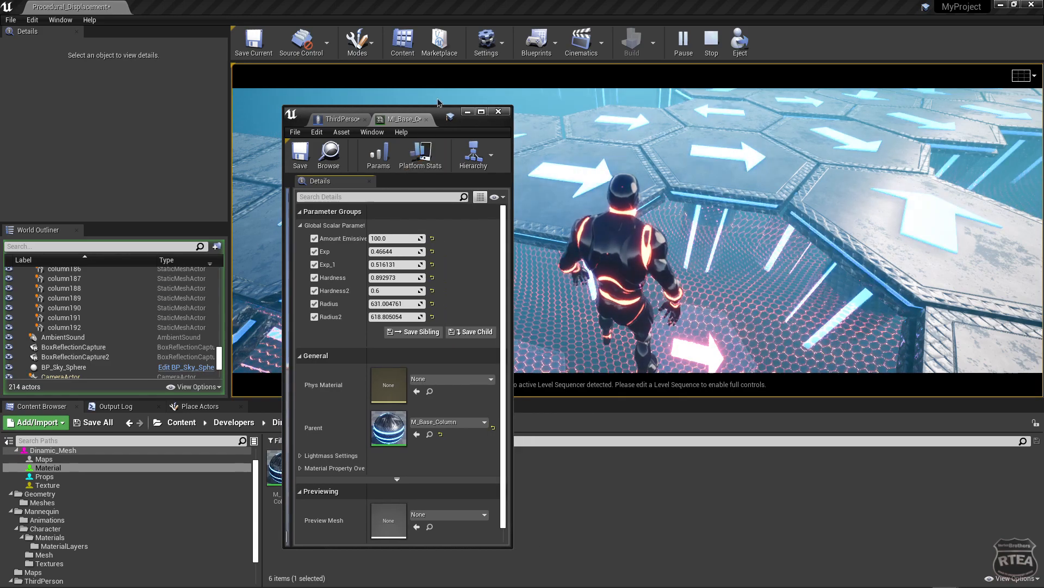
Detach MI_Base_Column into its own window beside the previewed character and close the ThirdPersonCharacter editor.
drag(403, 119, 830, 129)
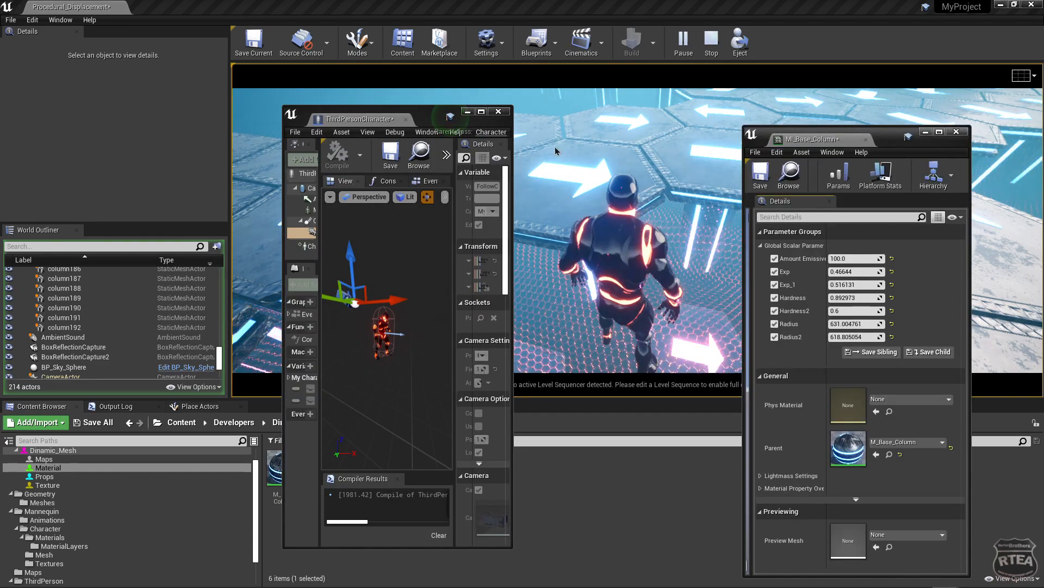
click(405, 120)
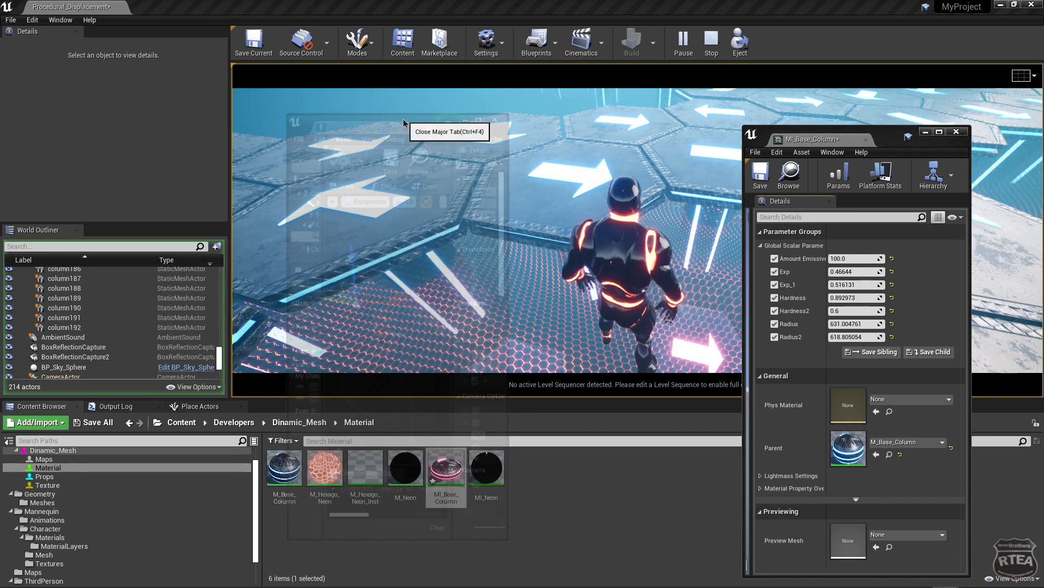
drag(900, 136, 941, 127)
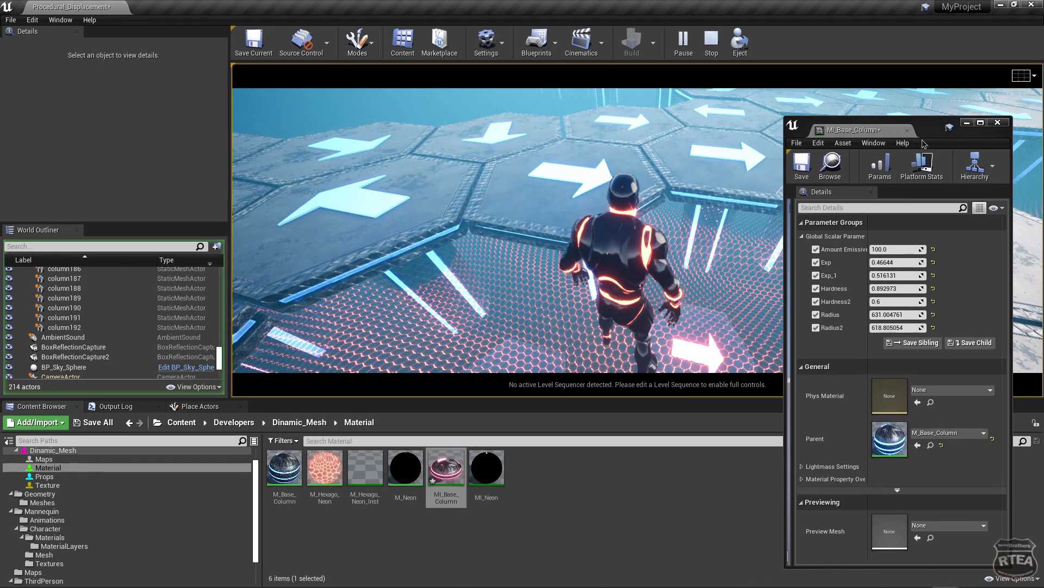
Turn the camera around the character in the running preview to check the columns' look alongside the MI_Base_Column parameters.
click(544, 229)
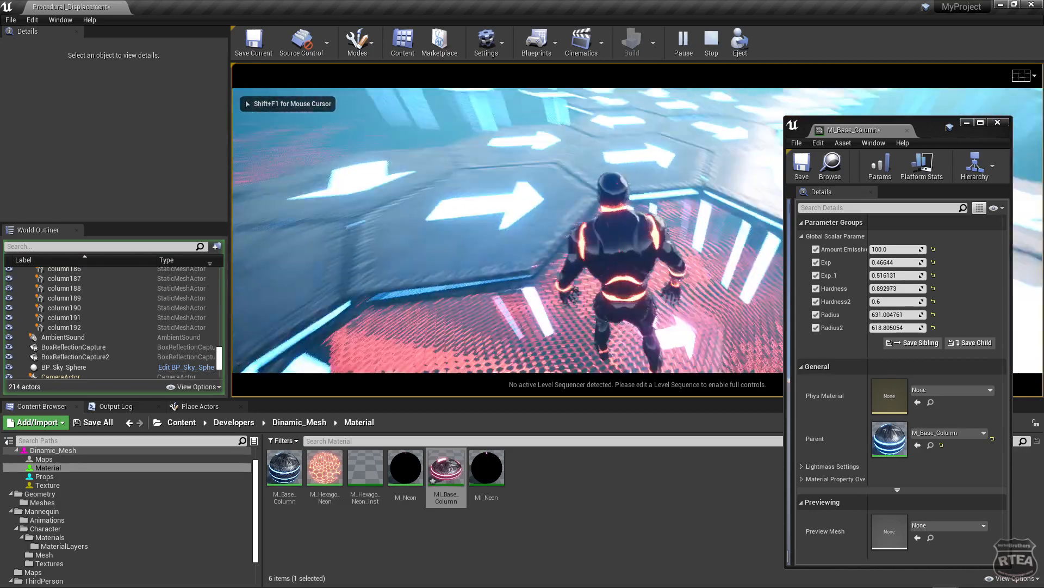
key(shift+F1)
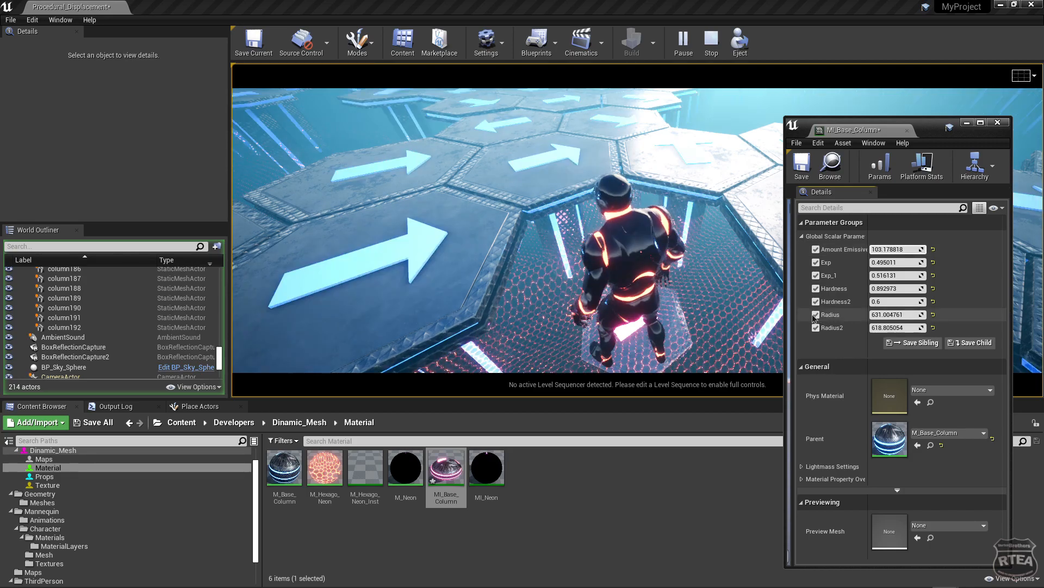
click(639, 316)
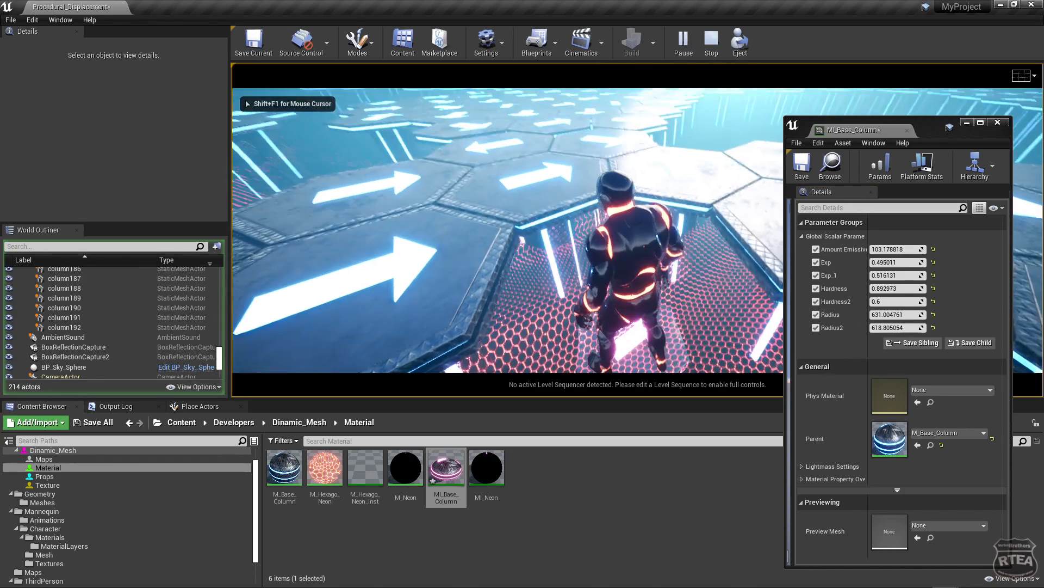
key(shift+F1)
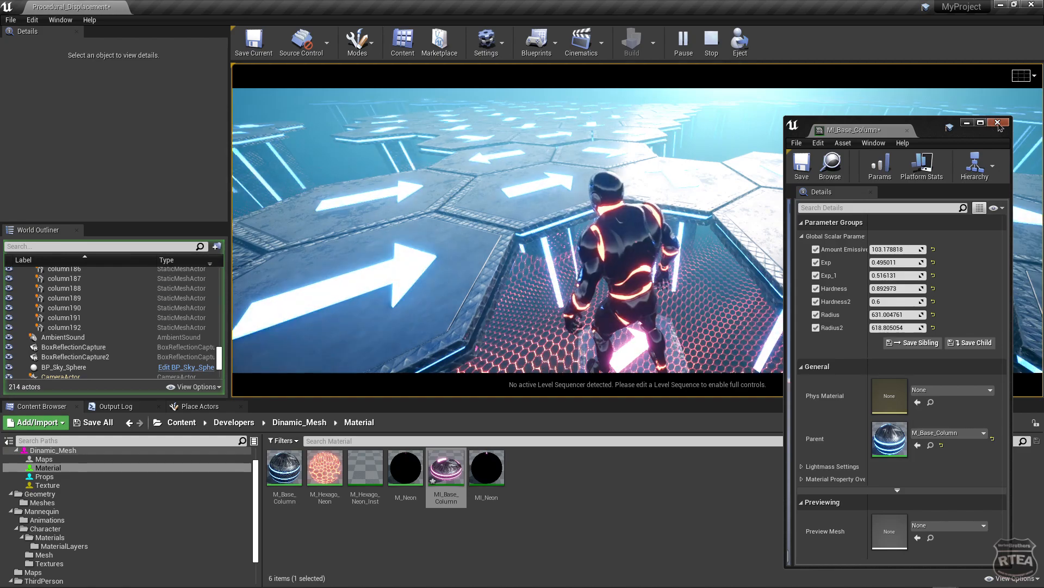
Close the MI_Base_Column window and examine the node graph of the M_Hexago_Neon material.
click(998, 121)
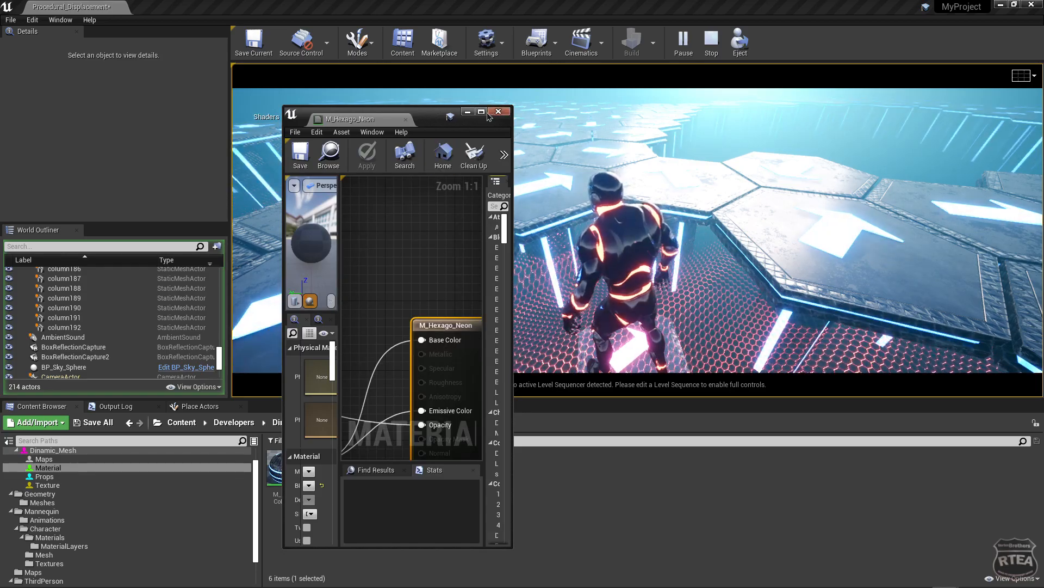
click(483, 113)
scroll(501, 252, down, 2)
right_drag(501, 251, 1022, 224)
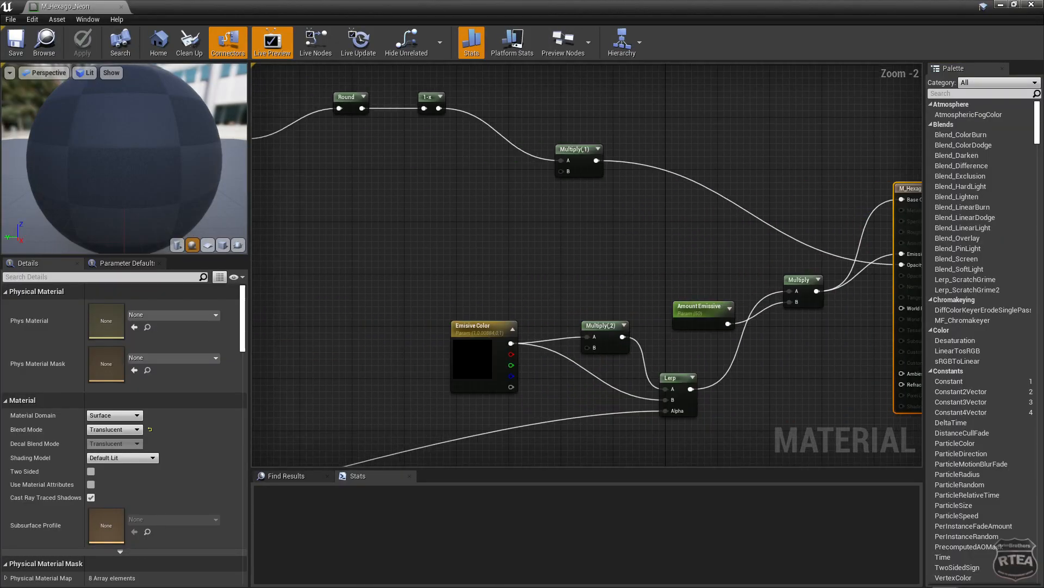
right_drag(935, 228, 1041, 211)
scroll(746, 260, down, 4)
right_drag(620, 294, 760, 236)
scroll(609, 291, up, 4)
scroll(579, 331, down, 3)
right_drag(578, 331, 283, 392)
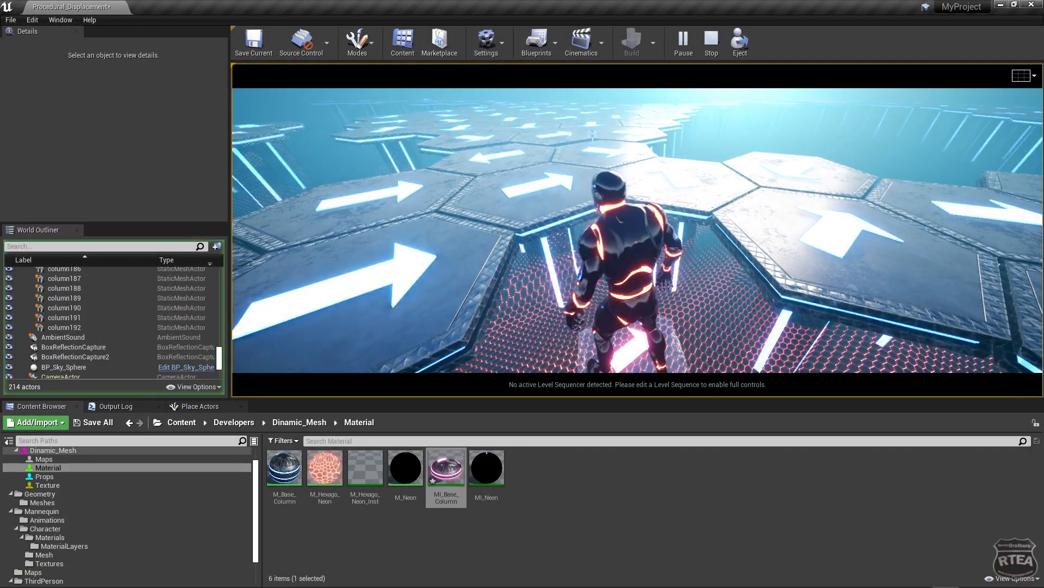
Open the M_Hexago_Neon_Inst material instance and place it as a floating window beside the previewed character.
double_click(367, 472)
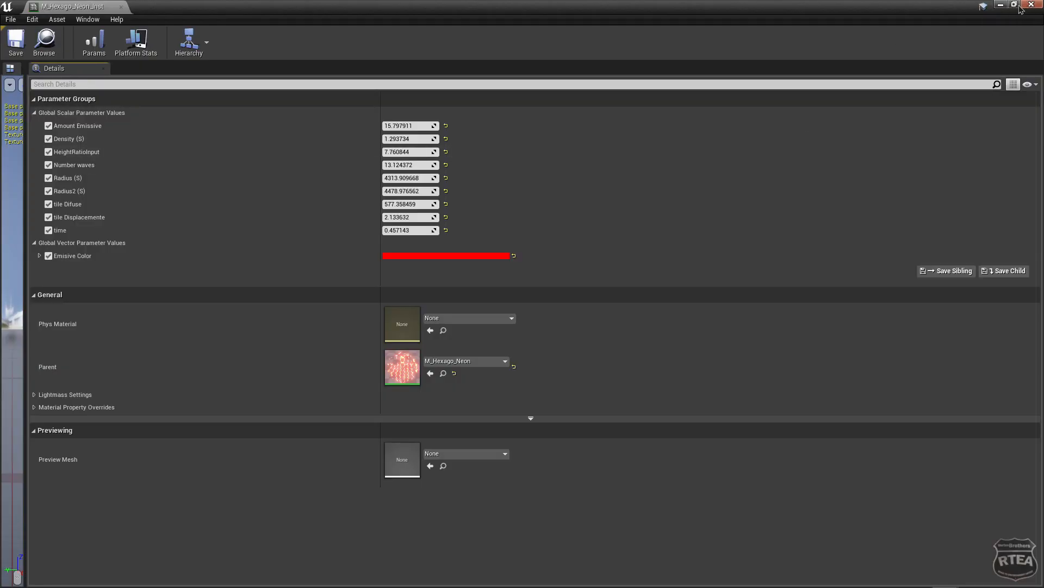
click(1015, 5)
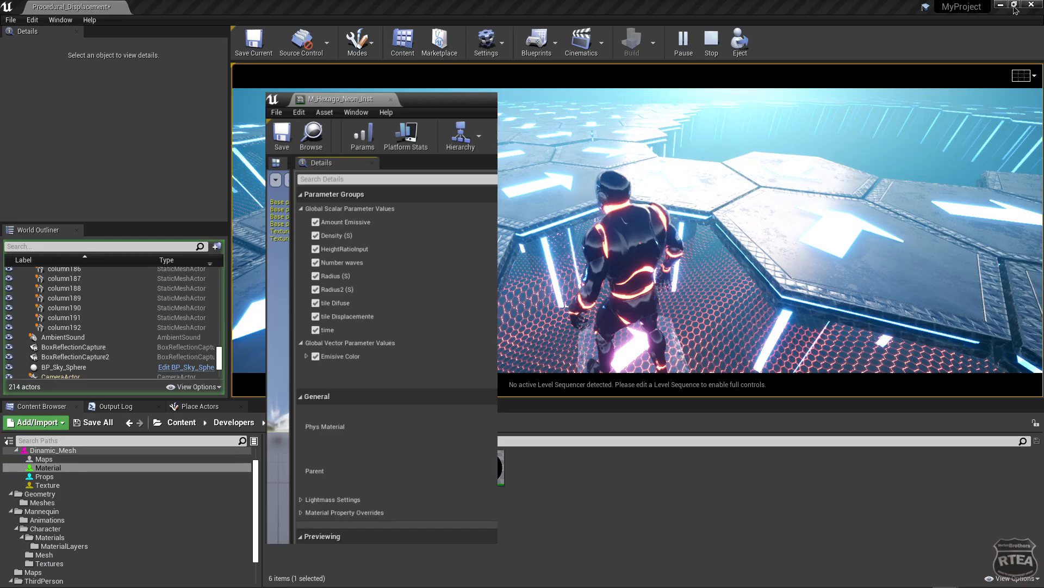
drag(424, 117, 872, 147)
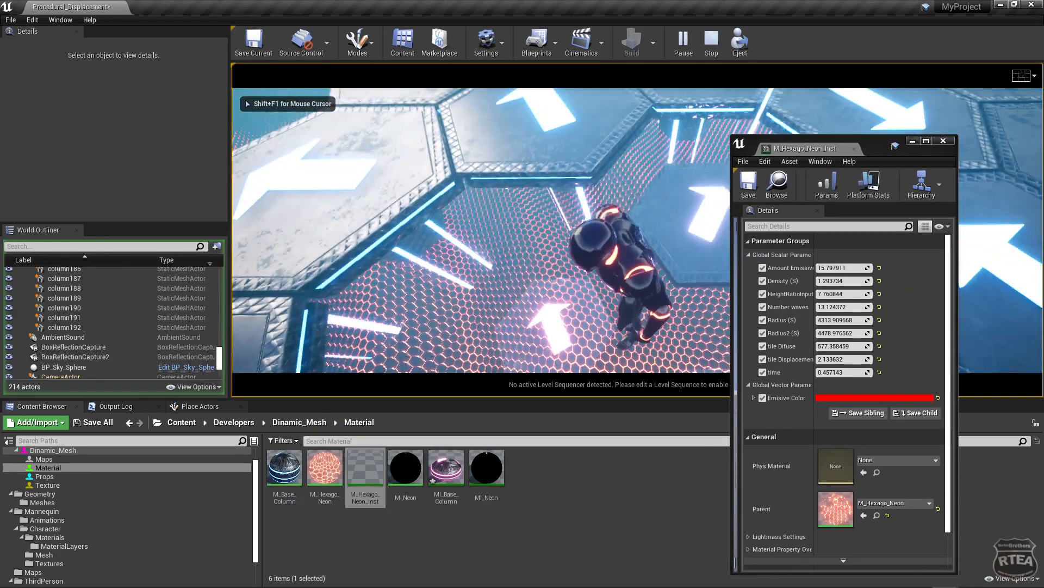
Set the Emisive Color of M_Hexago_Neon_Inst to bright green with hex sRGB 00FF60FF.
key(shift+F1)
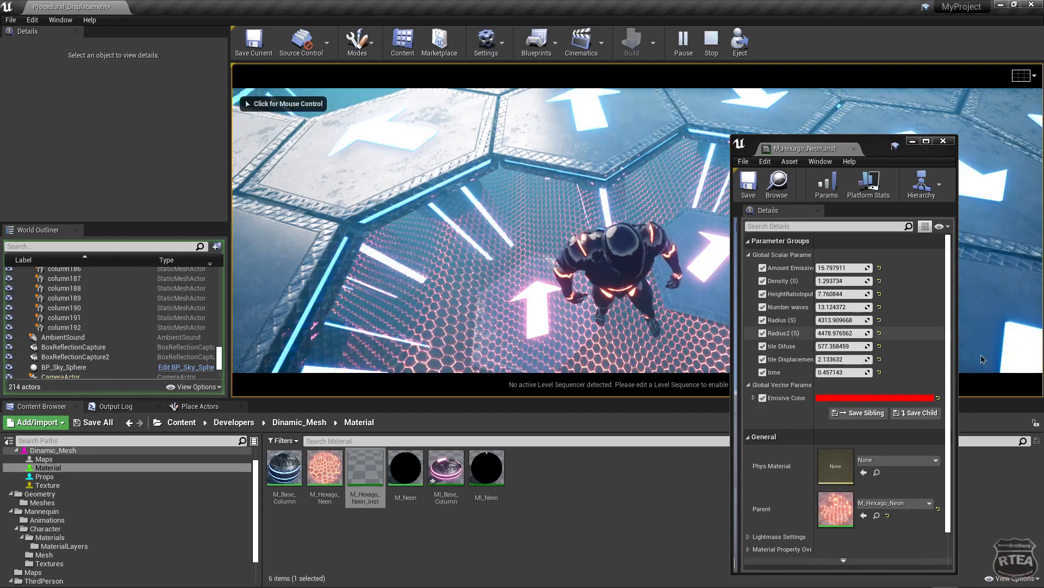
click(877, 403)
click(671, 435)
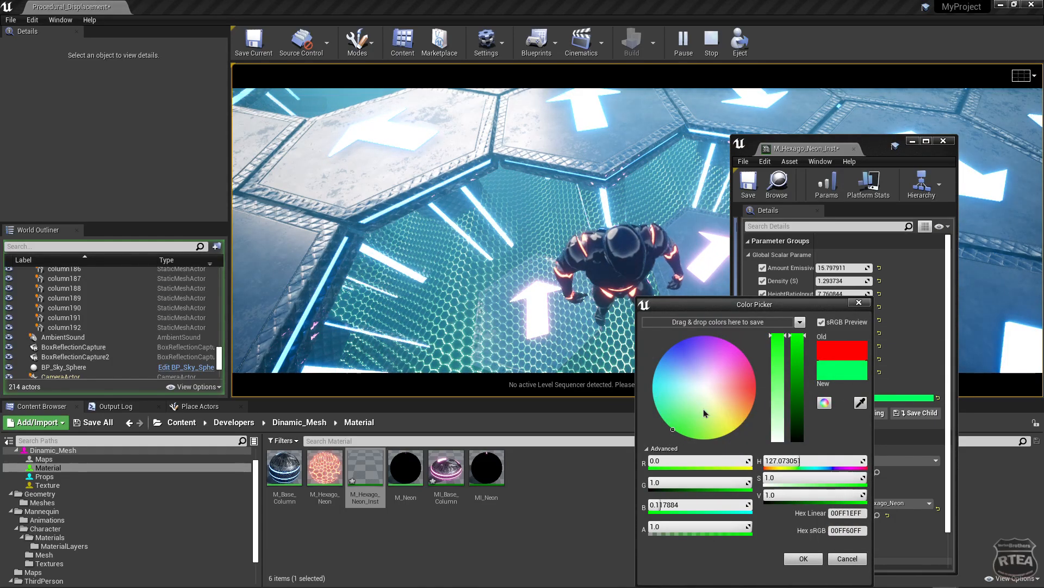
click(803, 558)
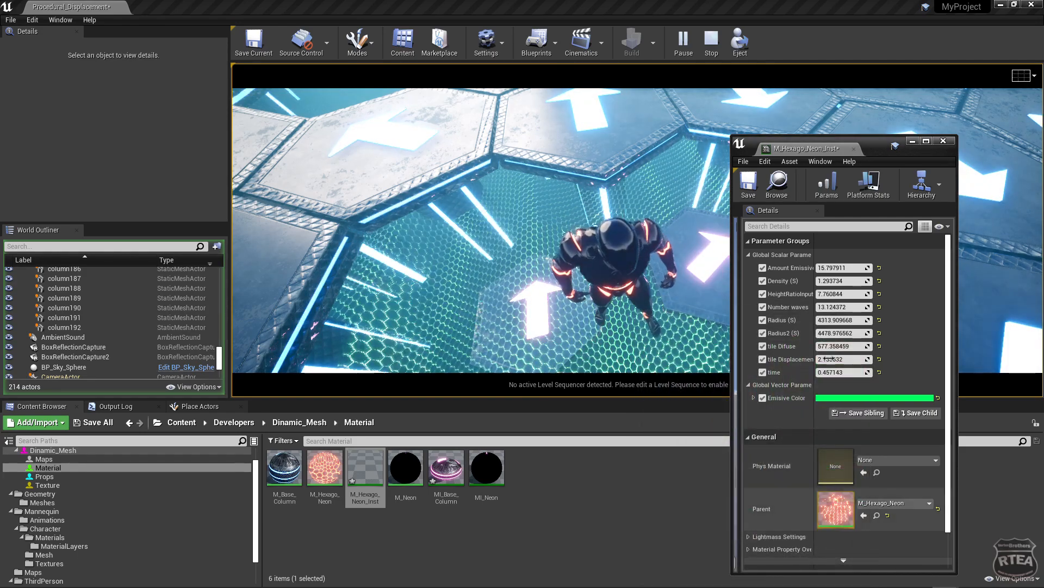
Move the M_Hexago_Neon_Inst window aside and set Amount Emissive to 26.356894, Density (S) to 1.180532 and Radius (S) to 3562.475098.
drag(871, 146, 938, 147)
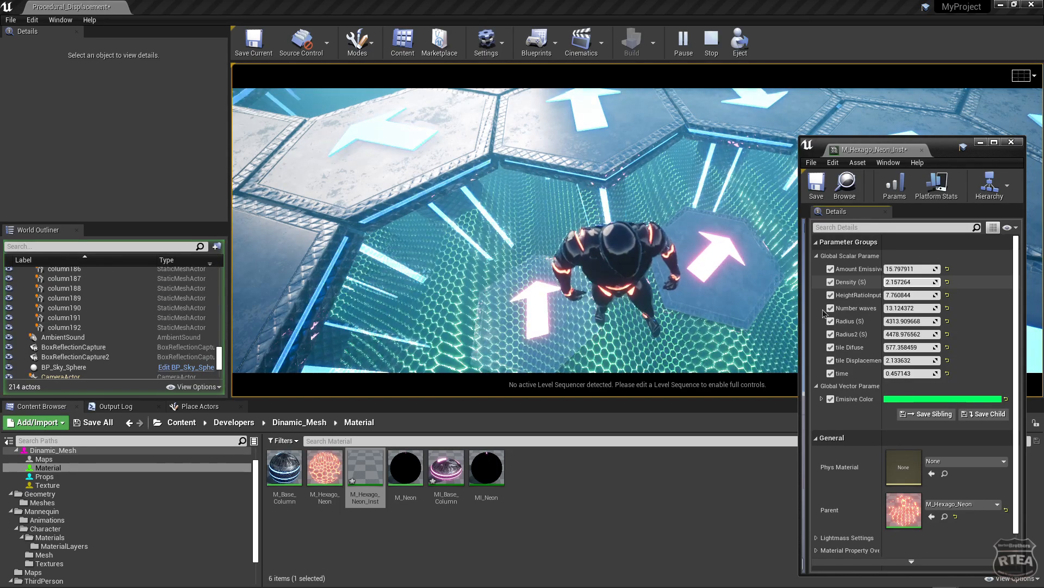
click(621, 337)
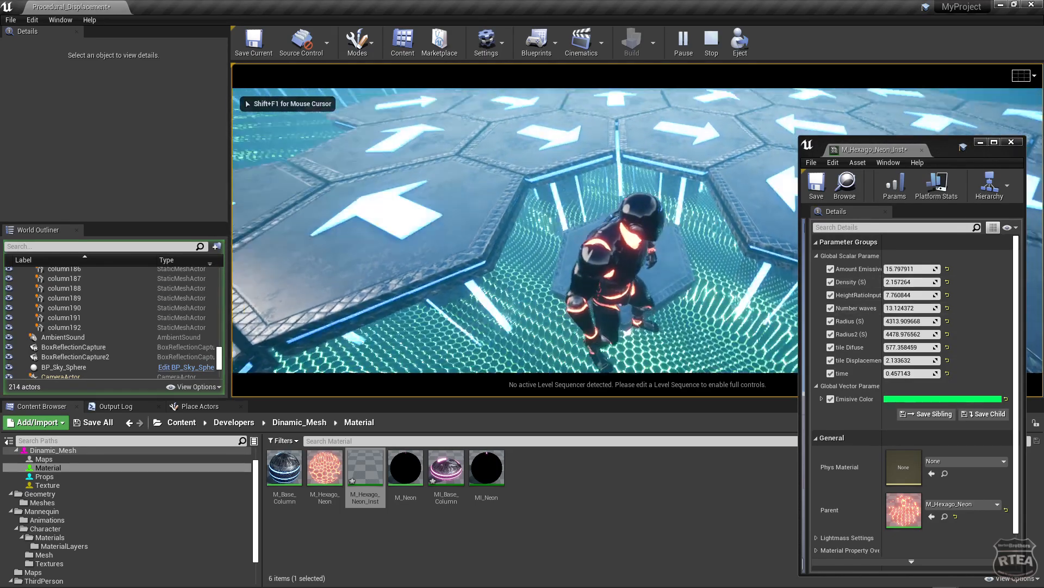
key(shift+F1)
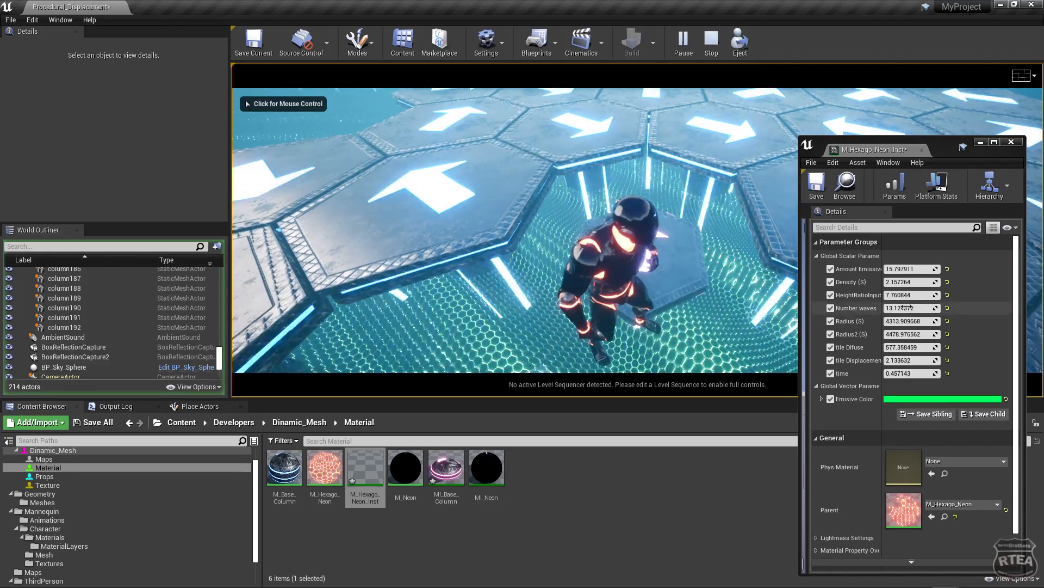
drag(912, 284, 893, 284)
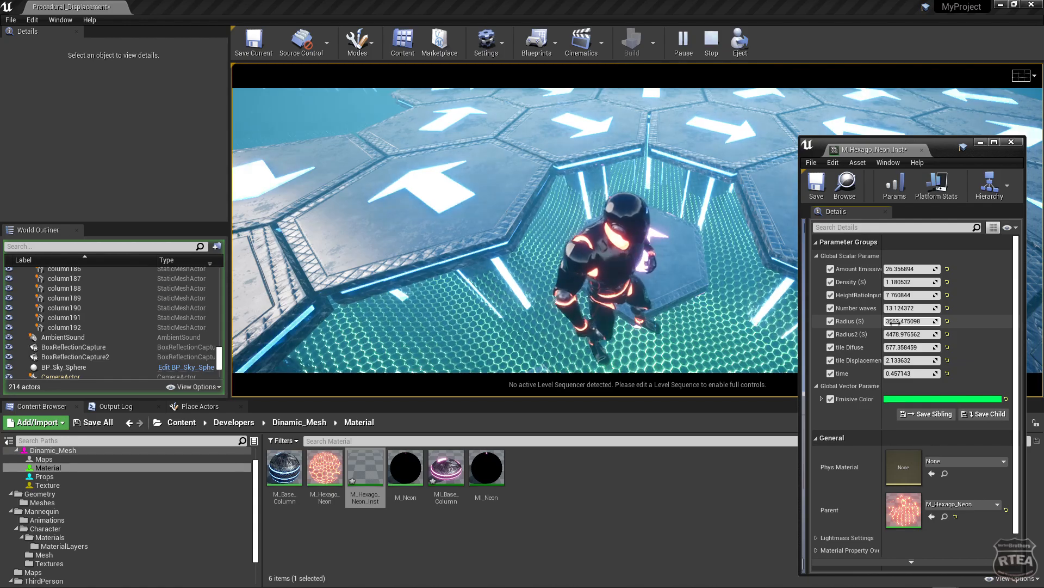
Walk the character and turn the camera in the running preview to check the green hexagon mesh under the columns.
click(675, 336)
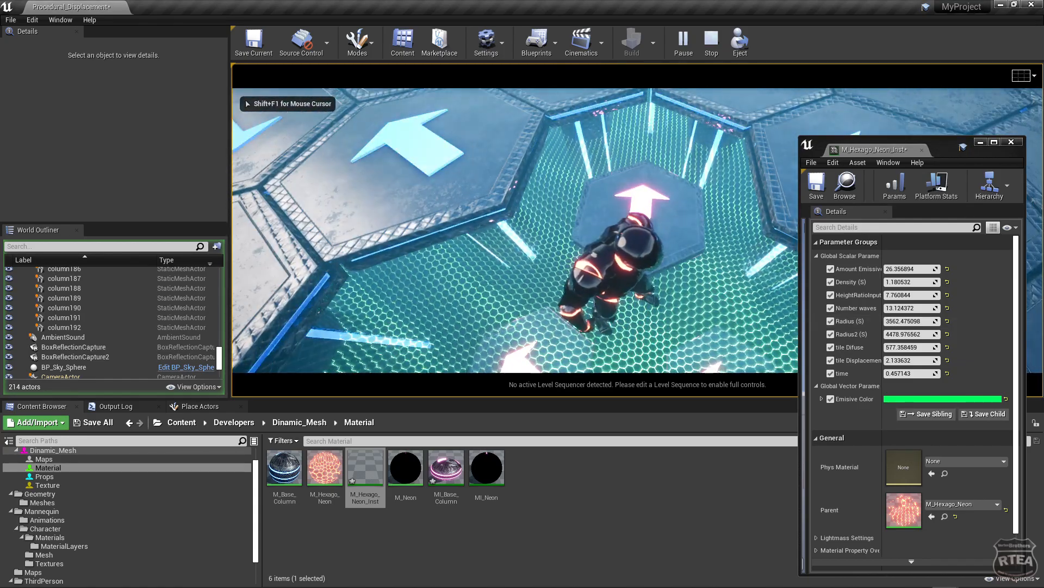
click(700, 323)
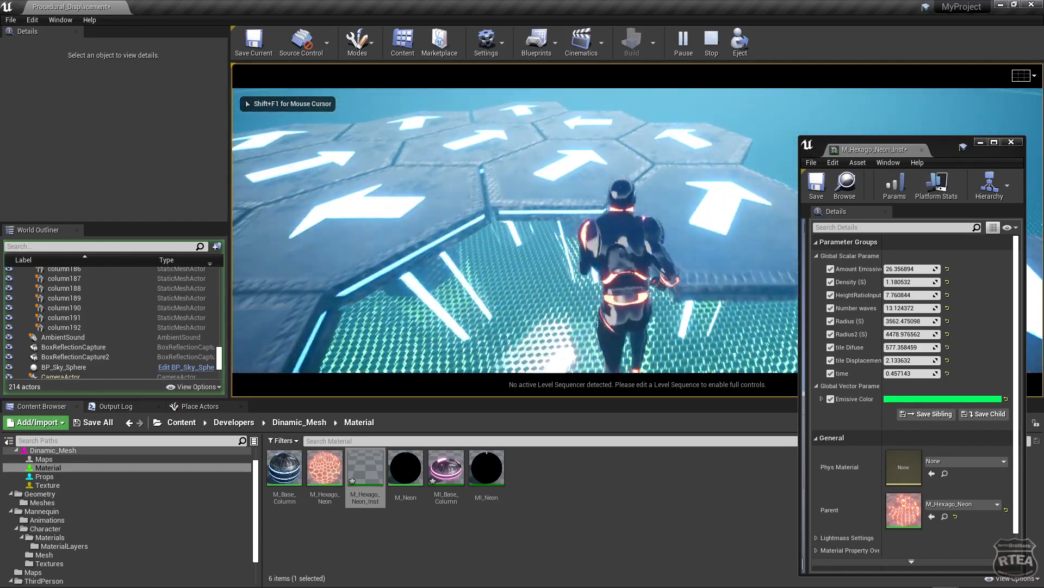
key(w)
key(w)
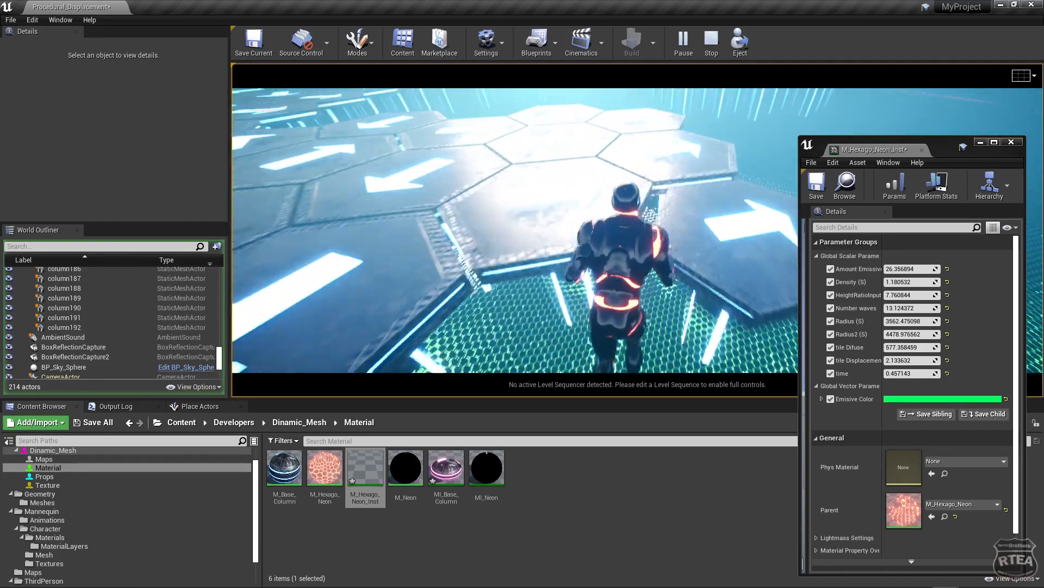
Run and jump the character across the columns in full-screen preview to examine the green mesh displacement, ending back in the normal view.
key(F11)
key(w)
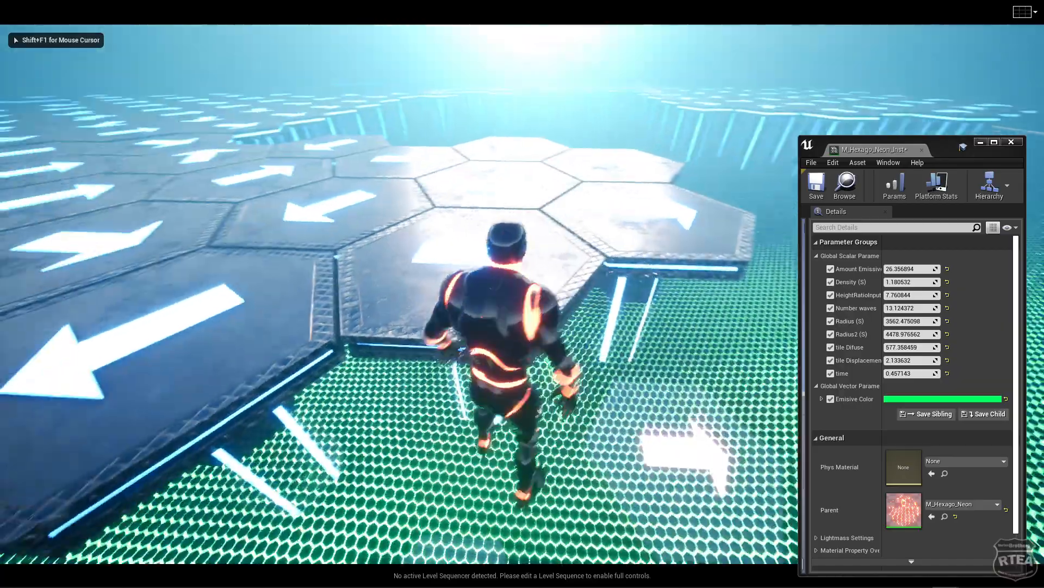
key(w)
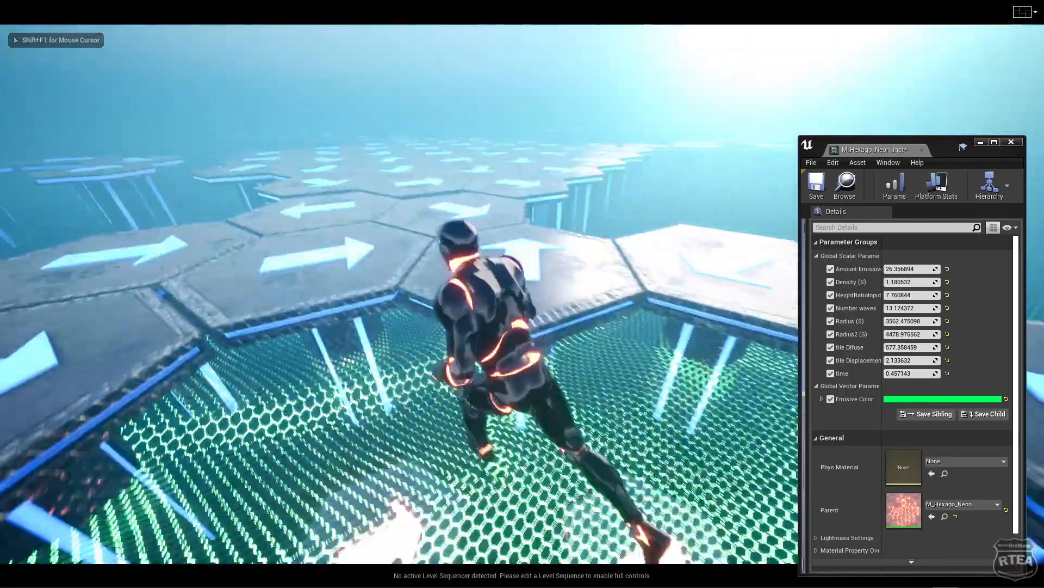
key(space)
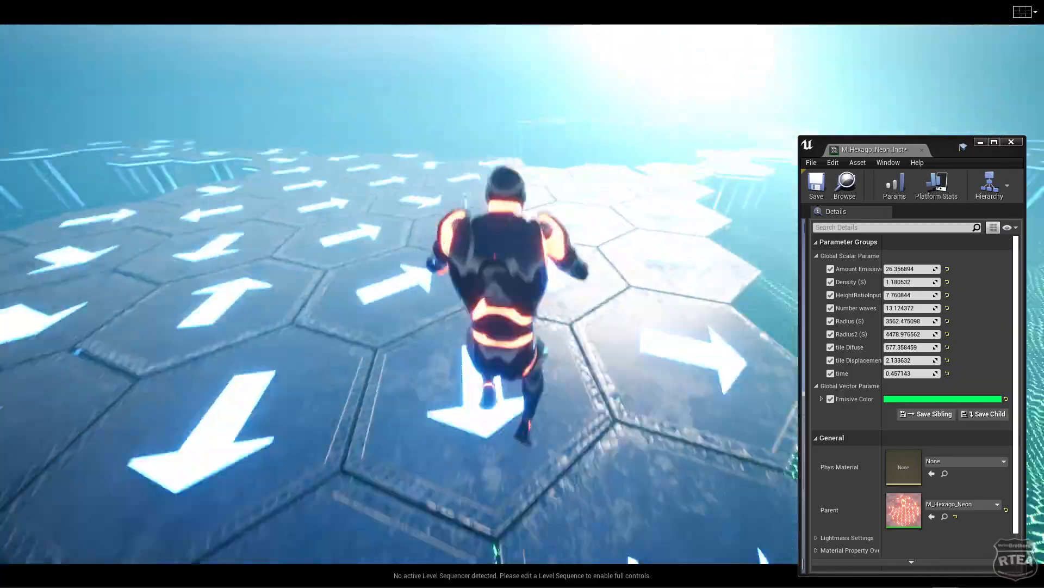
key(s)
key(w)
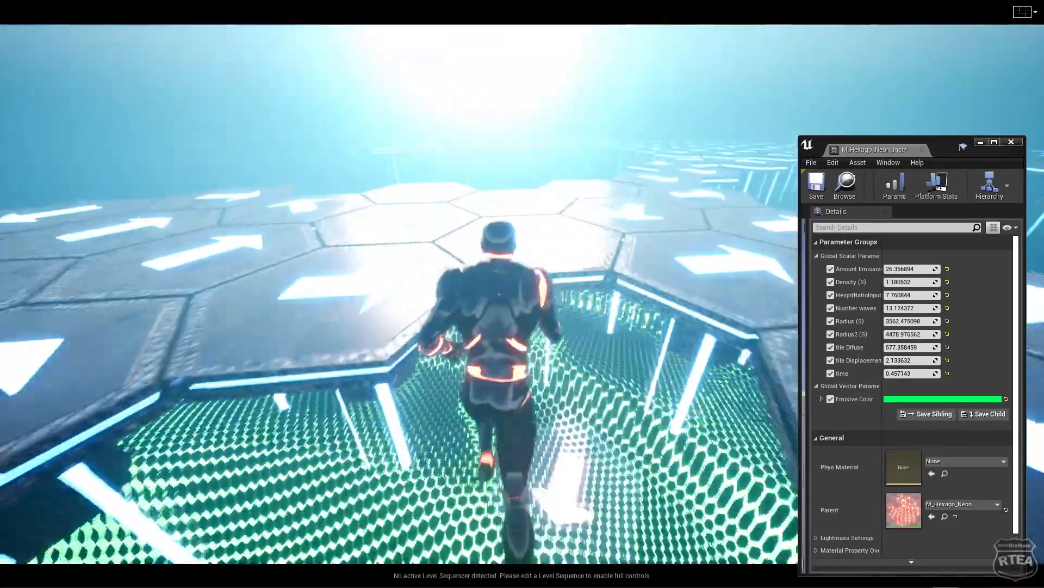
key(d)
key(a)
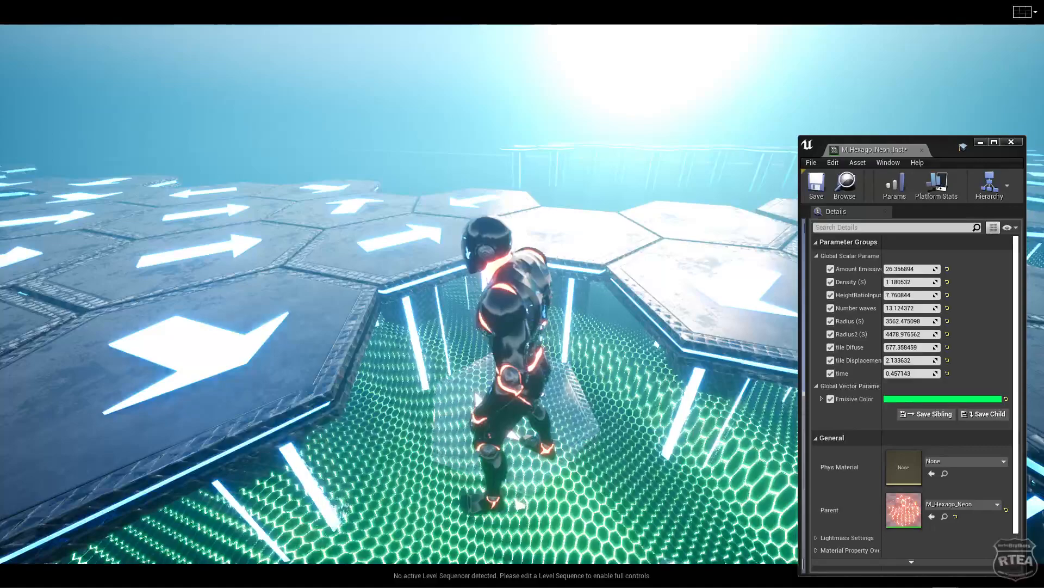
key(F11)
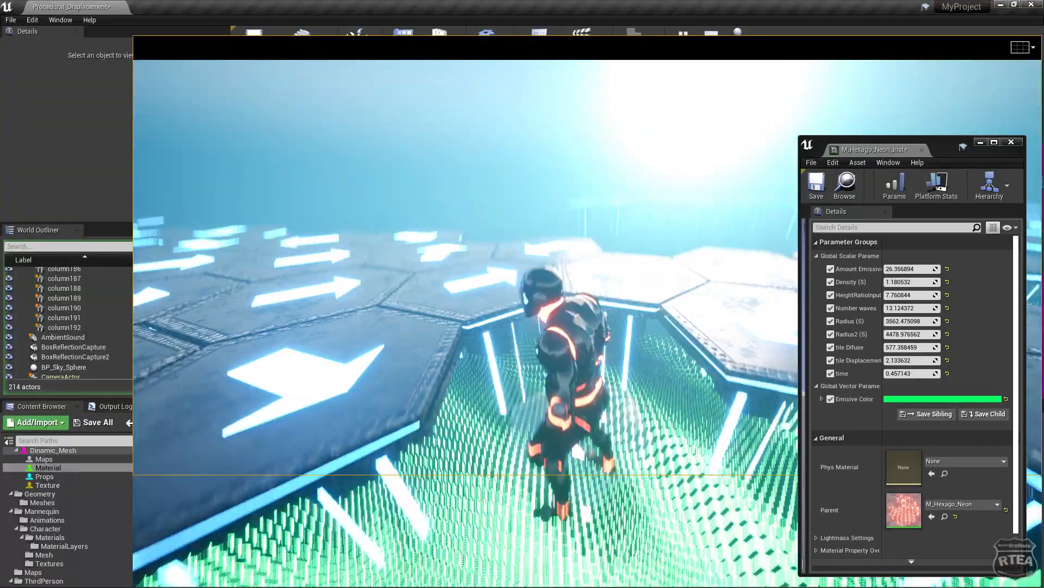
Release the cursor from the preview and open the MI_Base_Column material instance alongside M_Hexago_Neon_Inst.
key(shift+F1)
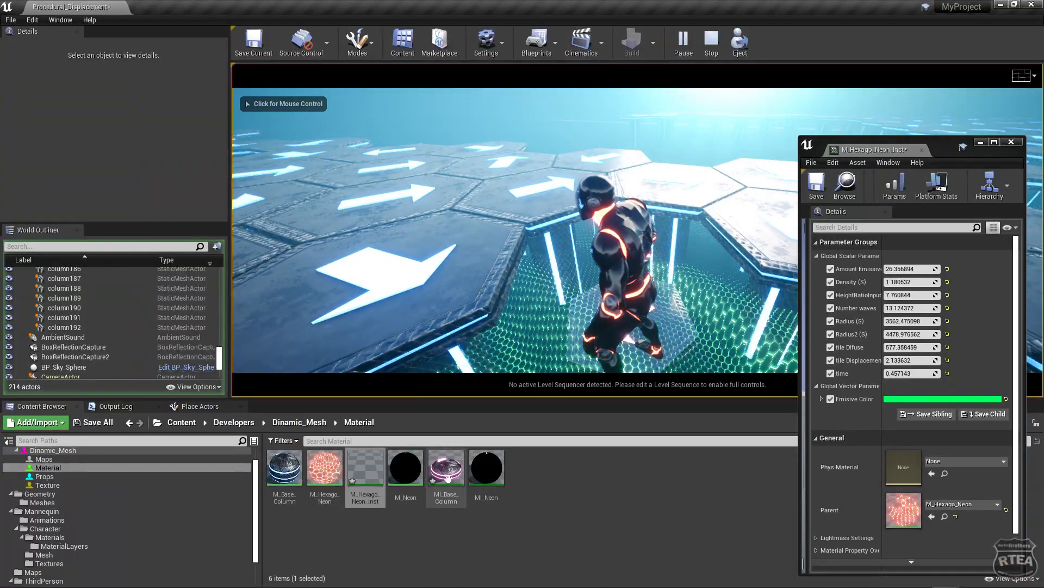
click(449, 482)
double_click(449, 479)
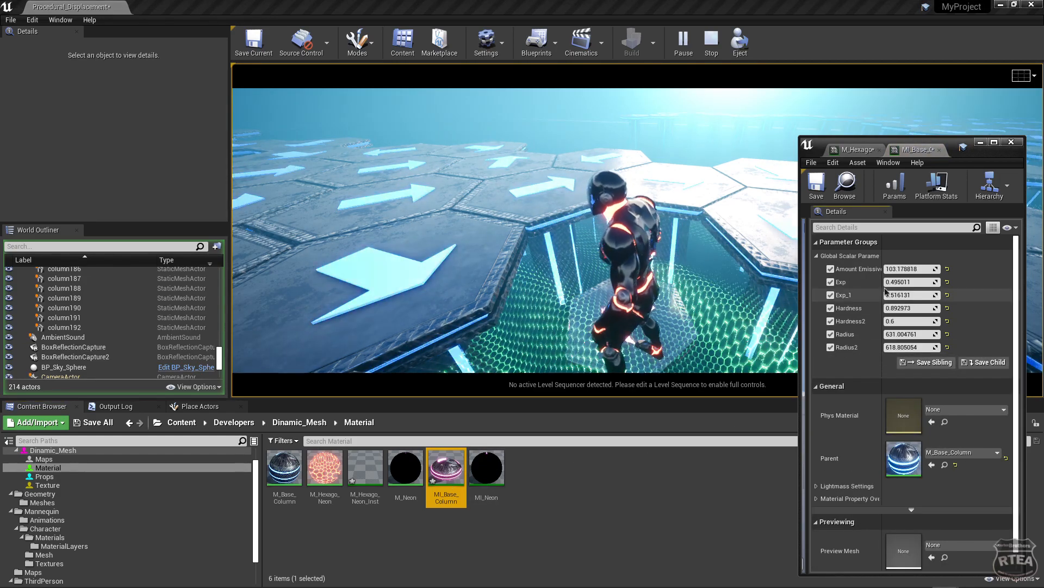
Walk the character to a new spot and set MI_Base_Column's Exp to 0.656916 and Exp_1 to 0.620893.
click(778, 305)
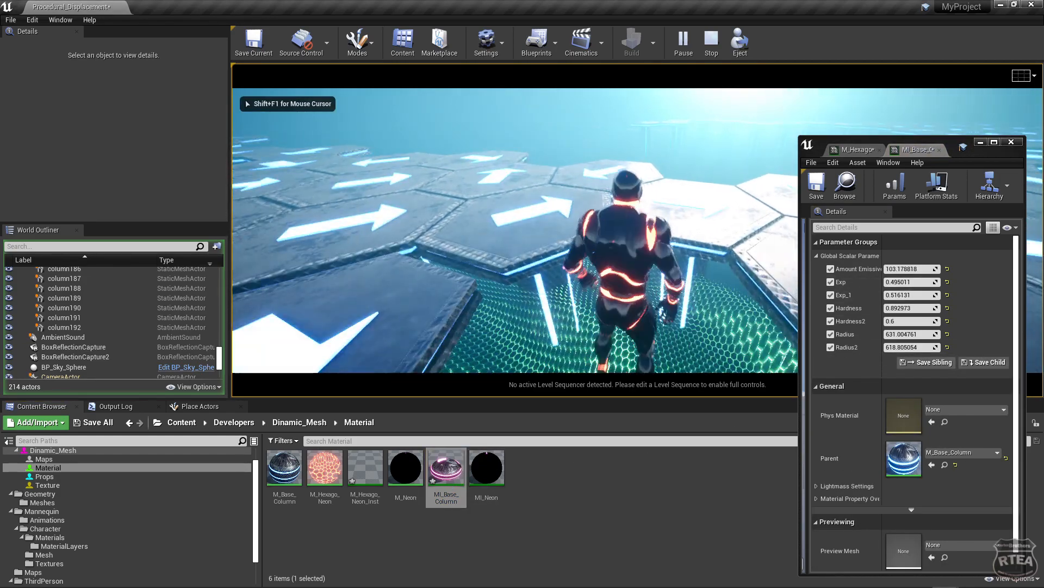
key(w)
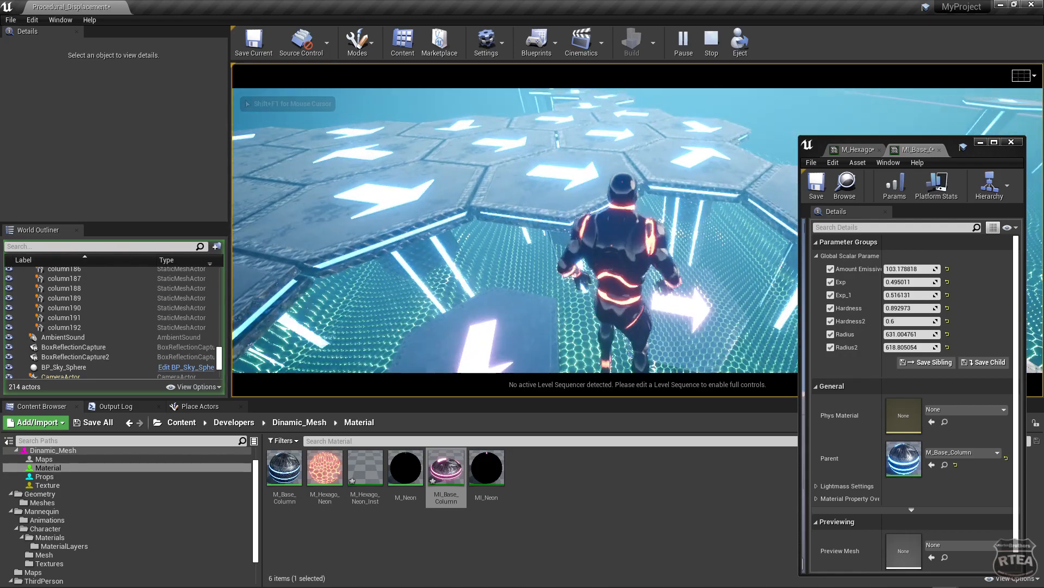
key(shift+F1)
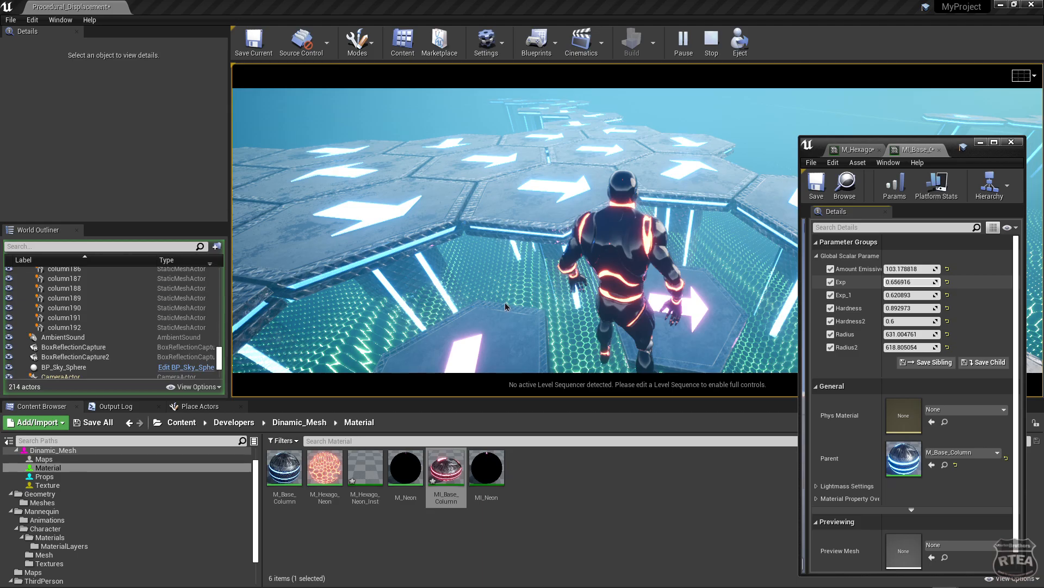
Test the column movement by walking the character back and forth, and set MI_Base_Column's Hardness to 0.769163.
click(478, 273)
key(w)
key(s)
key(w)
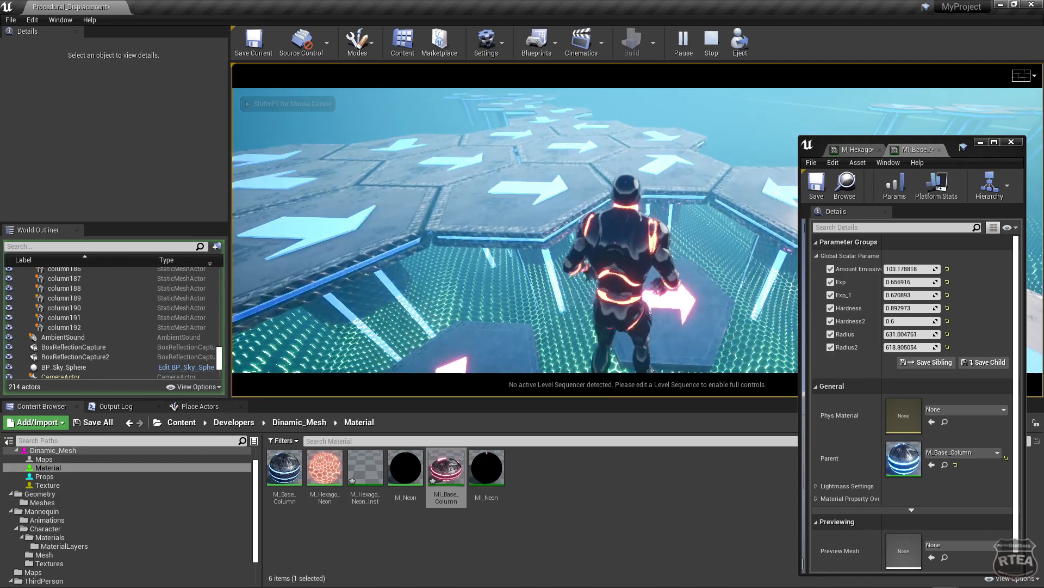
key(shift+F1)
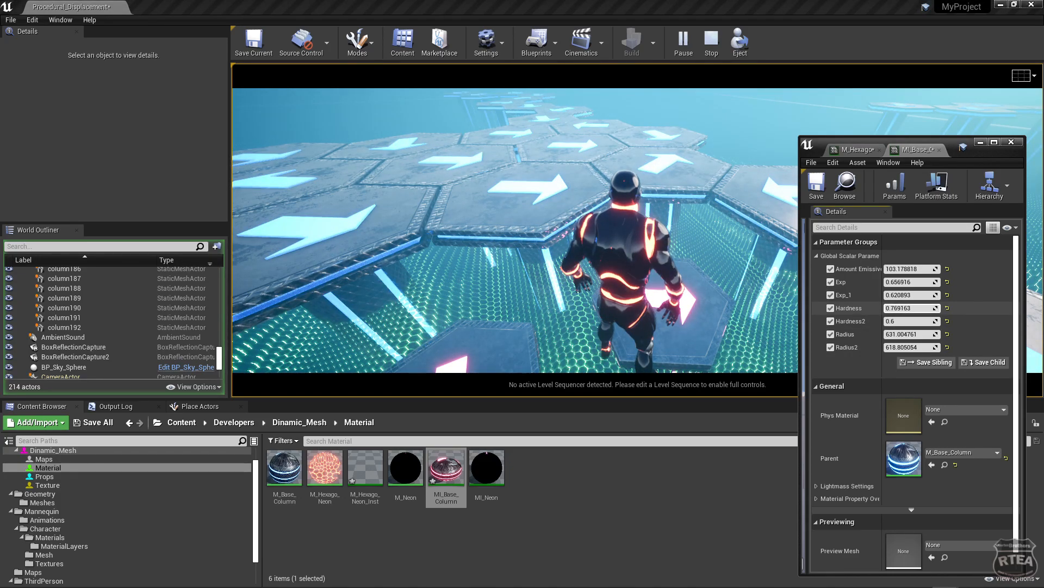
Walk the character backward in the preview and set MI_Base_Column's Hardness2 to 0.866667.
click(742, 292)
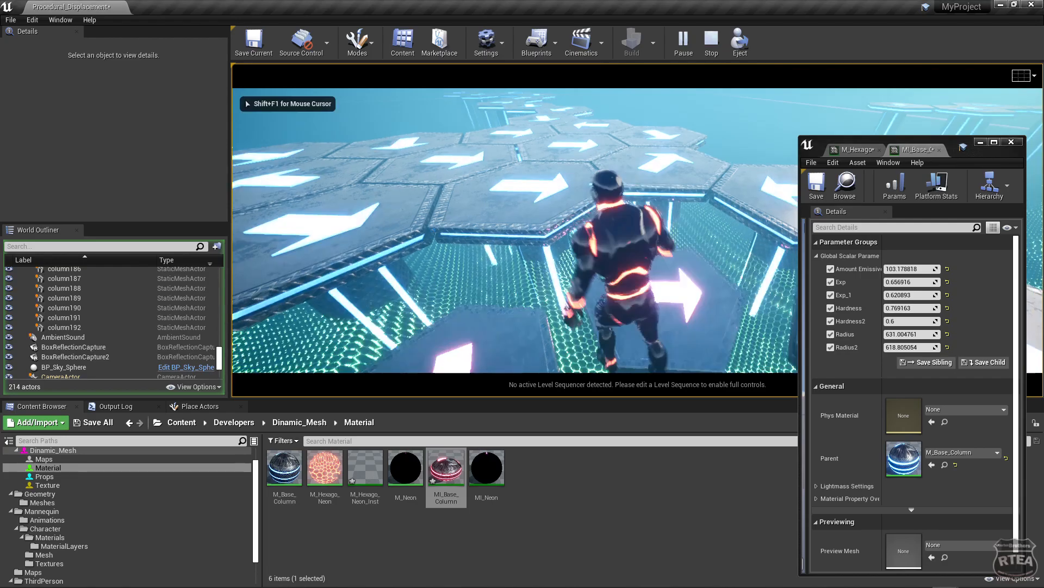
key(s)
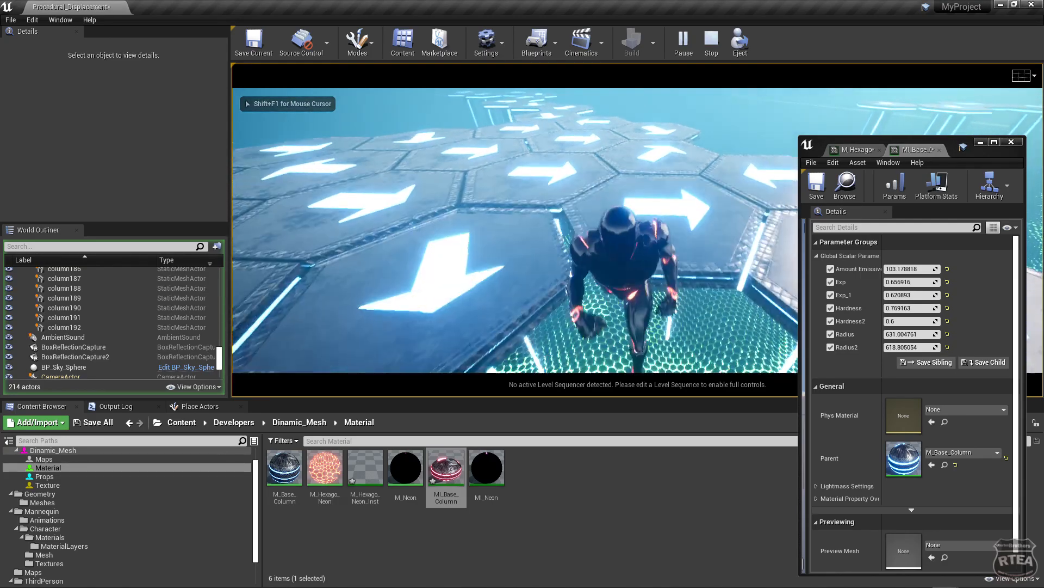
key(shift+F1)
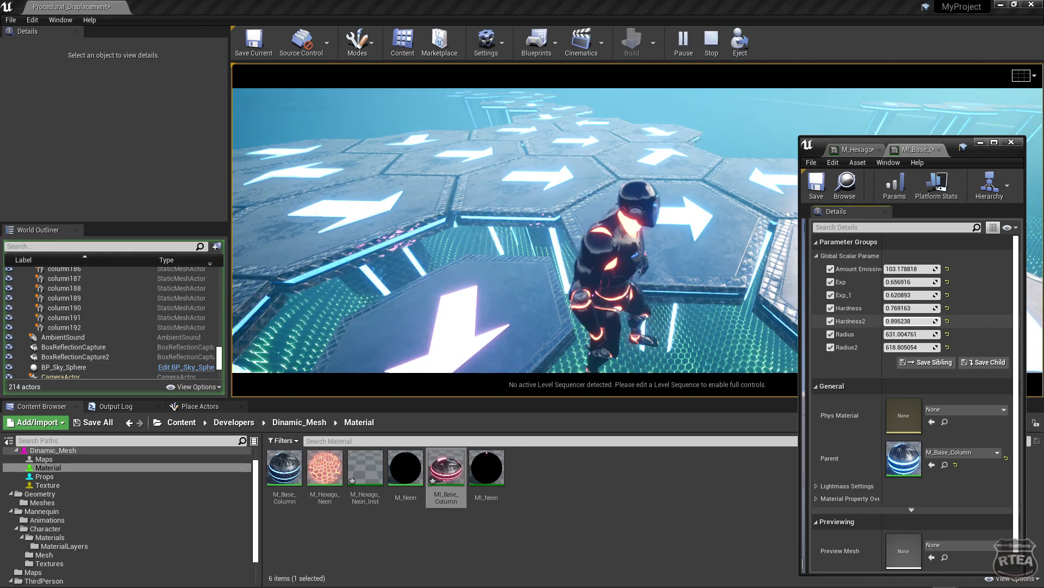
Walk the character forward and tilt the camera down to check how the surrounding columns respond.
click(714, 277)
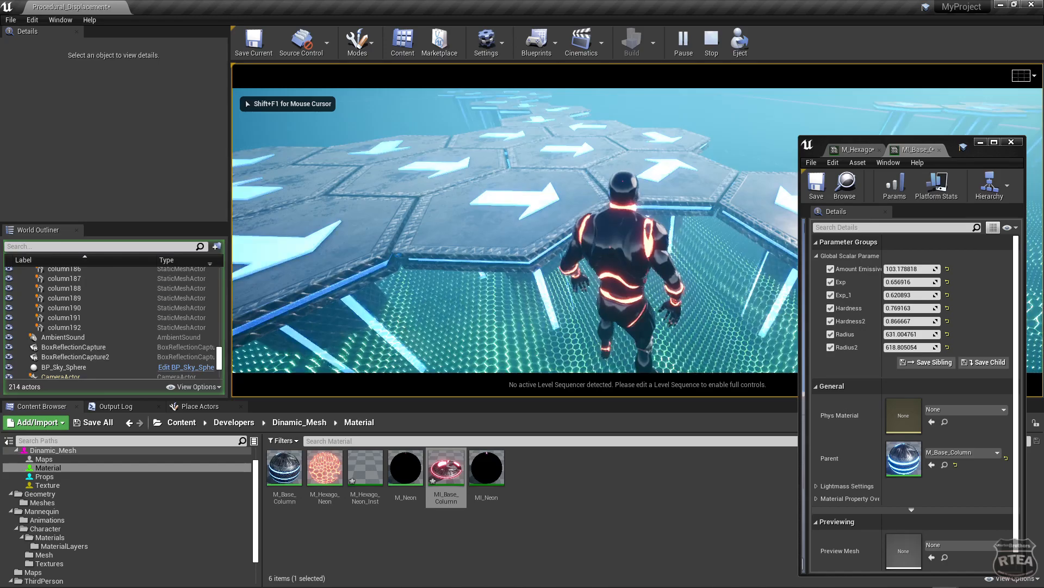
key(w)
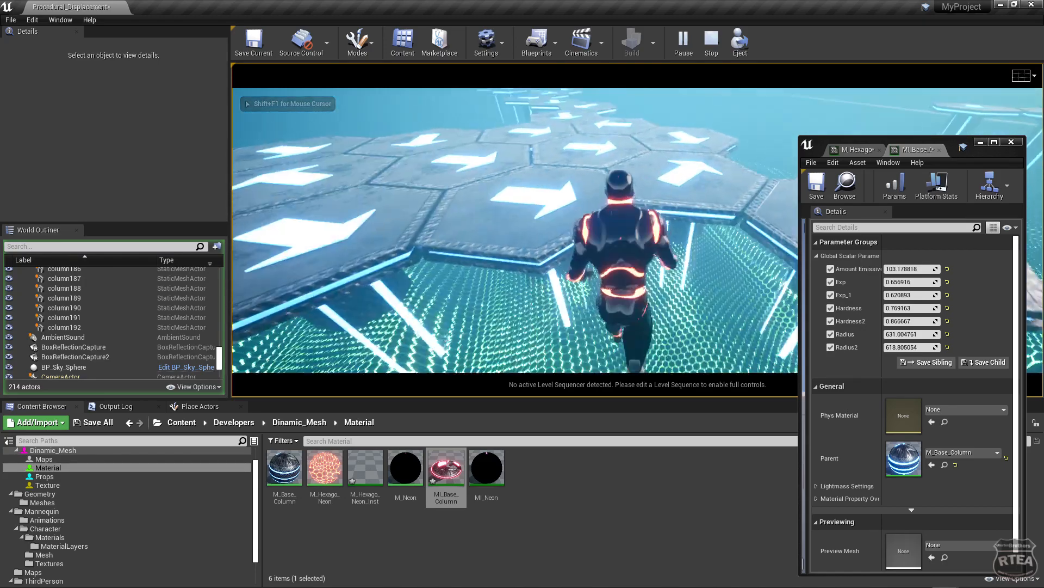
key(w)
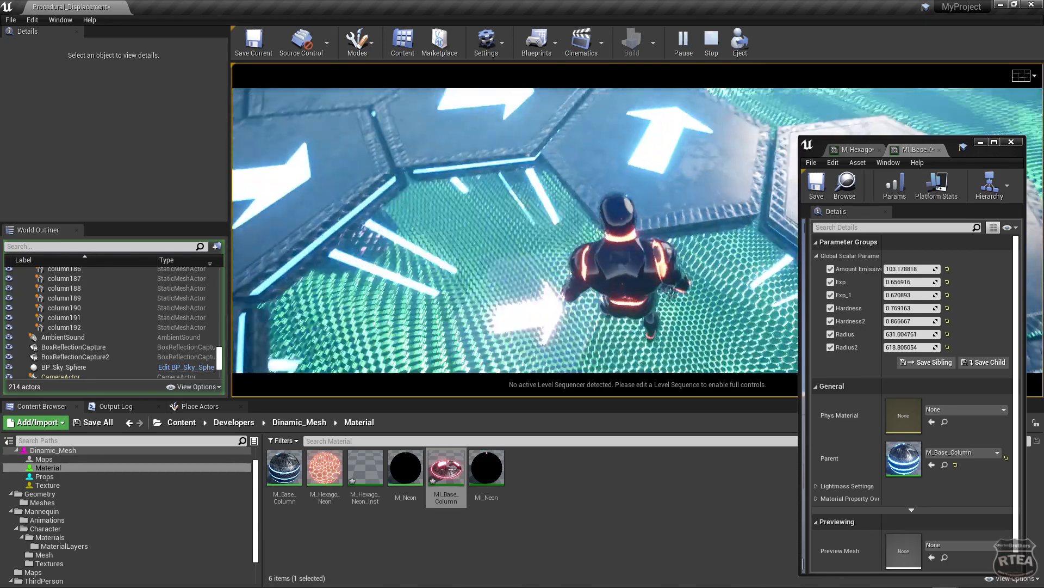
Walk the character forward and back near the raised columns to examine how they drop and tilt around it.
key(w)
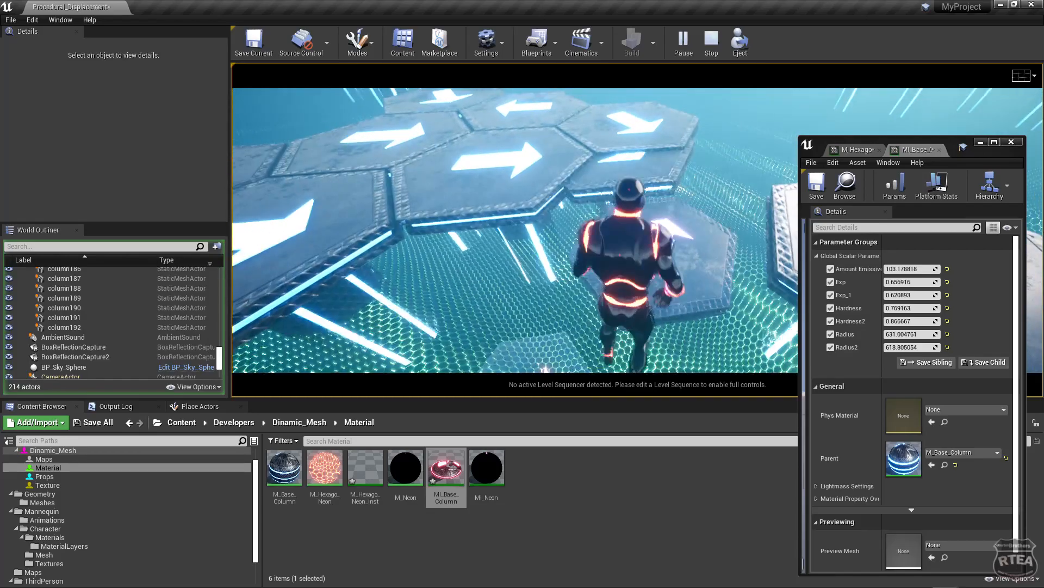
key(s)
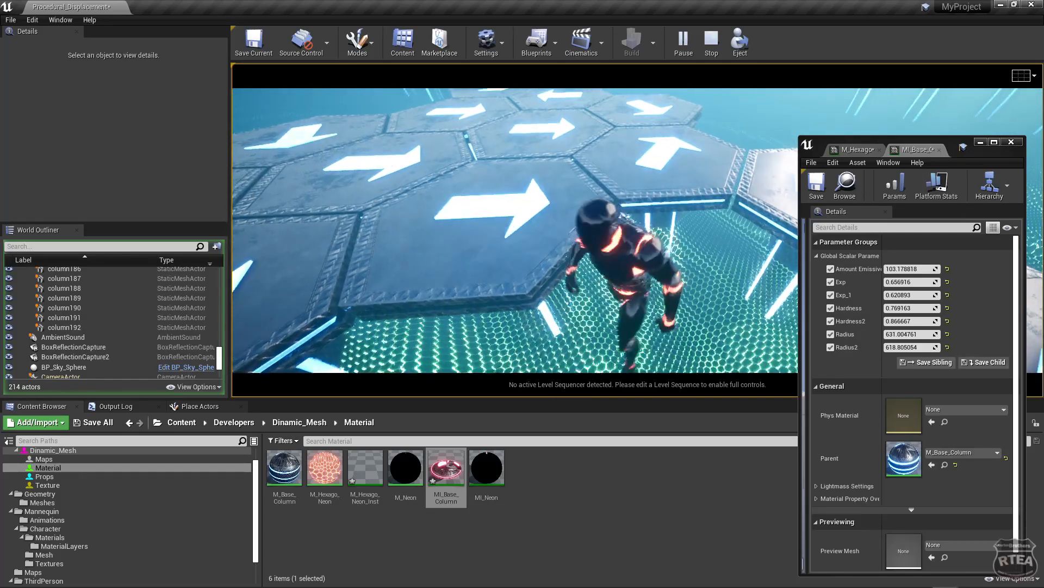
key(w)
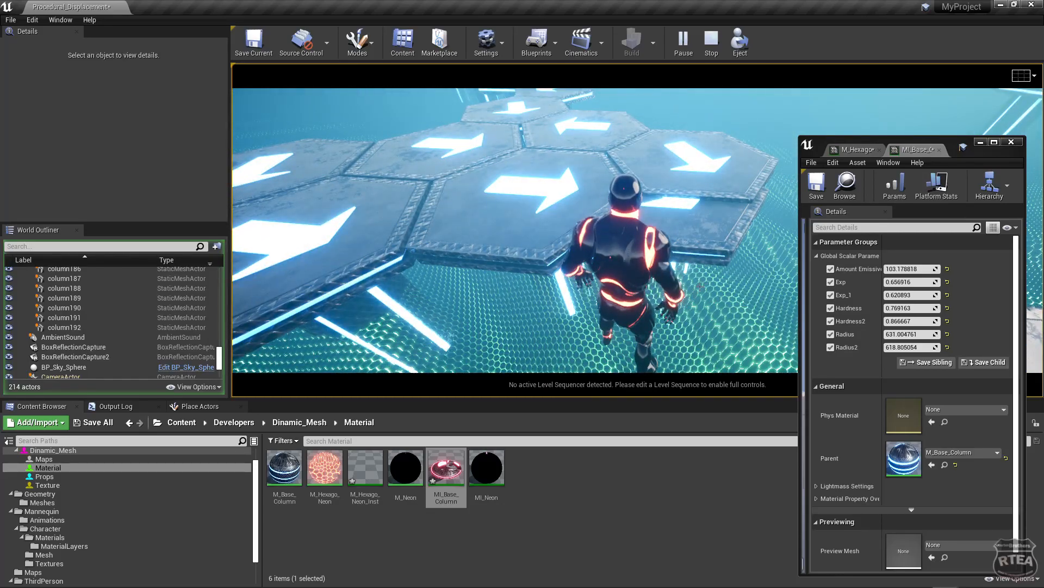
Stop the preview, delete the column19 mesh from the level, and restart the preview.
key(Escape)
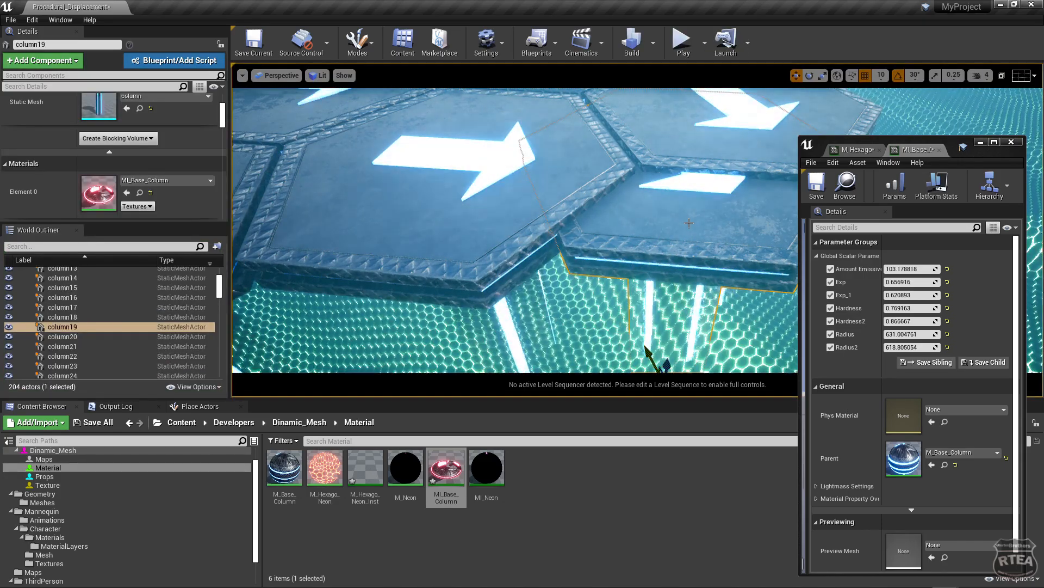
key(Delete)
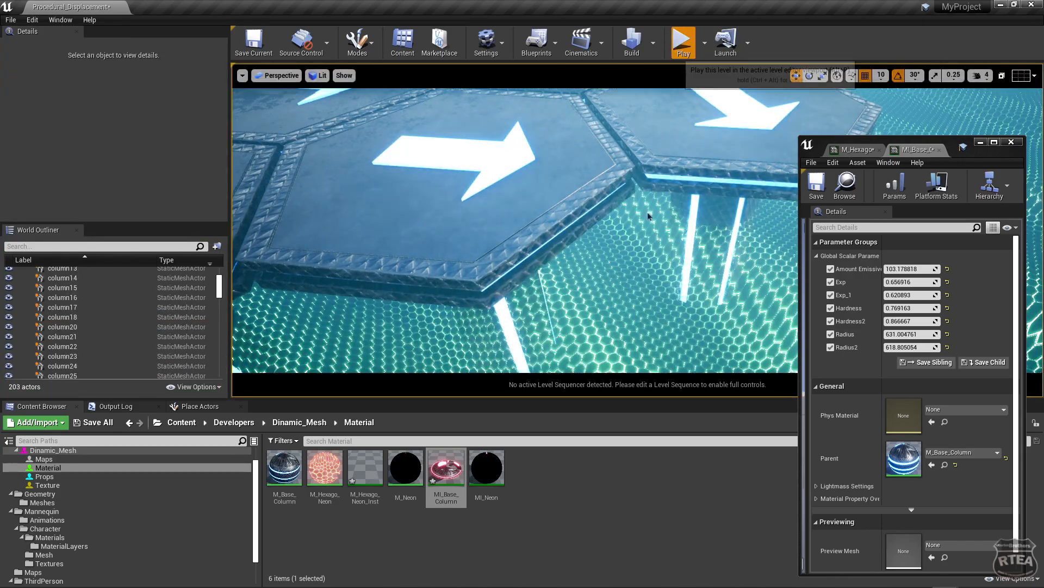
key(alt+p)
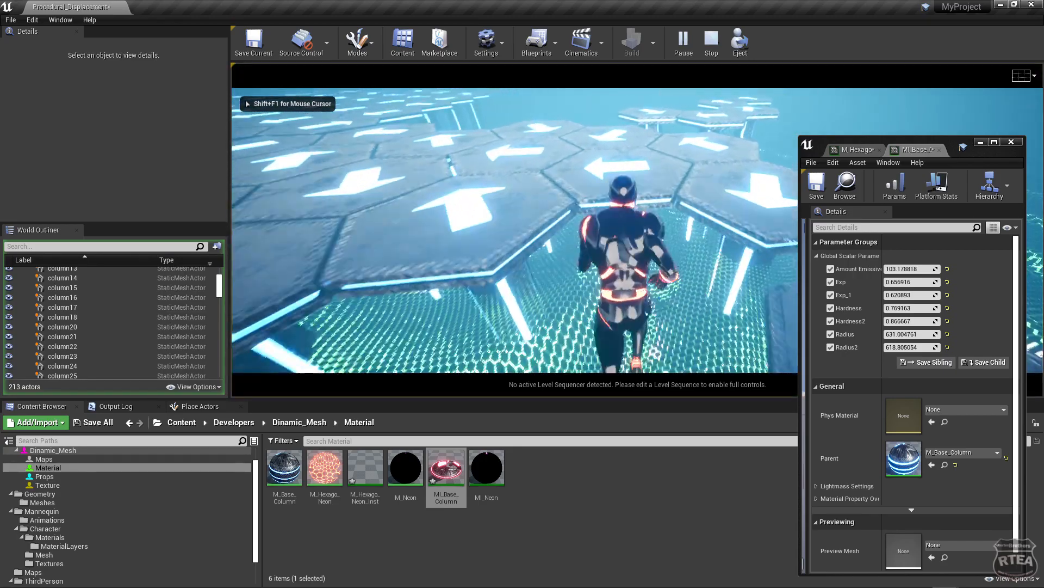
Set MI_Base_Column's Hardness to 0.616782 and run the character among the columns to test it.
key(space)
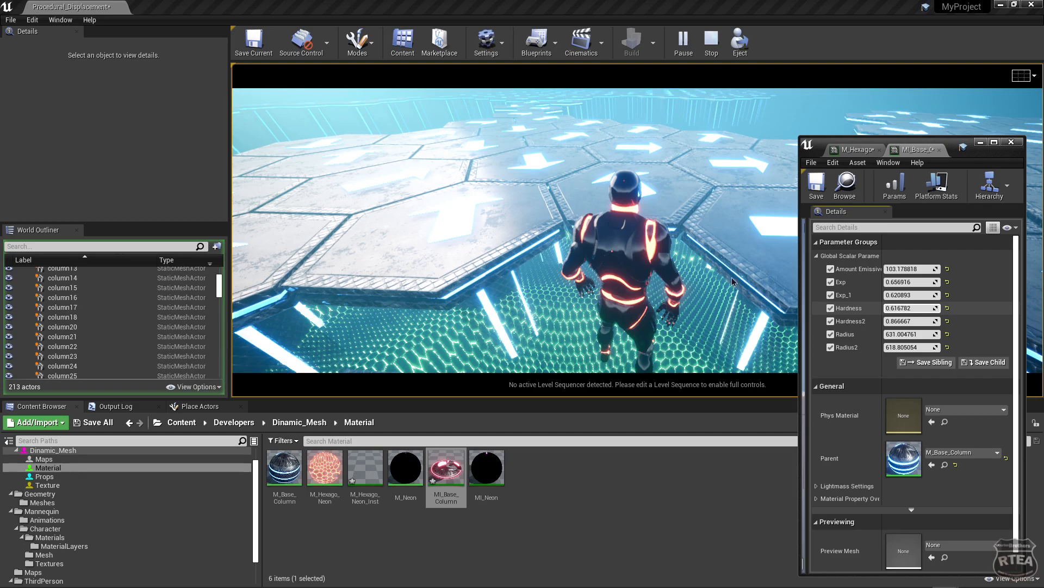
click(661, 247)
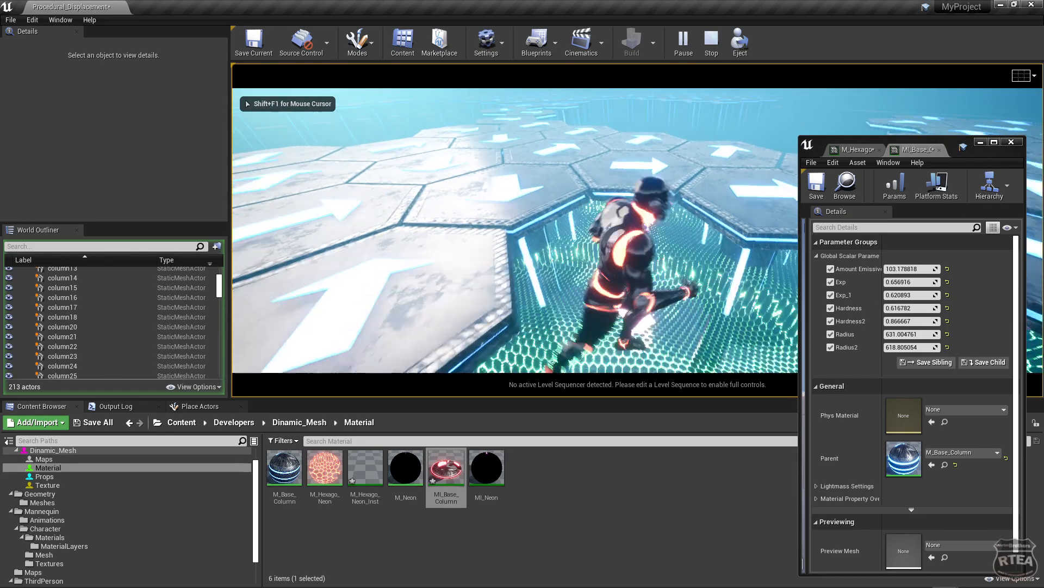
key(w)
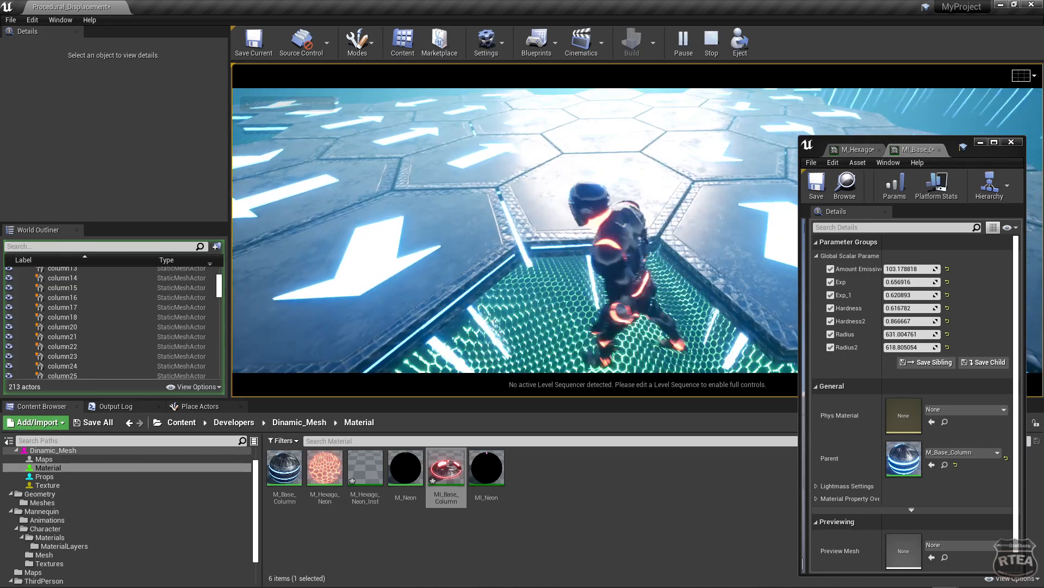
Set MI_Base_Column's Radius to 844.696594 and walk the character past the outlying columns back to the main platform.
key(w)
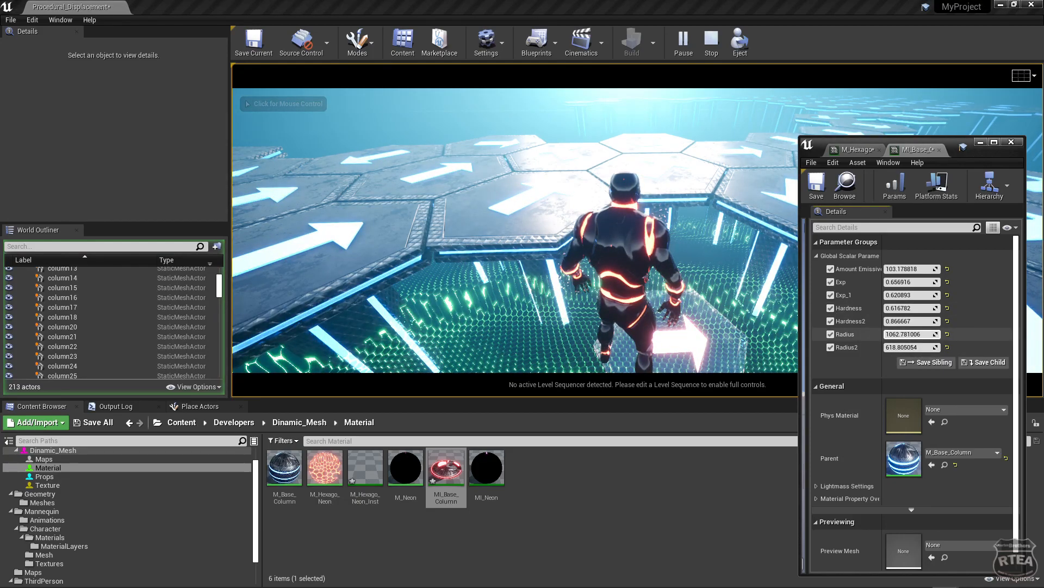
click(627, 278)
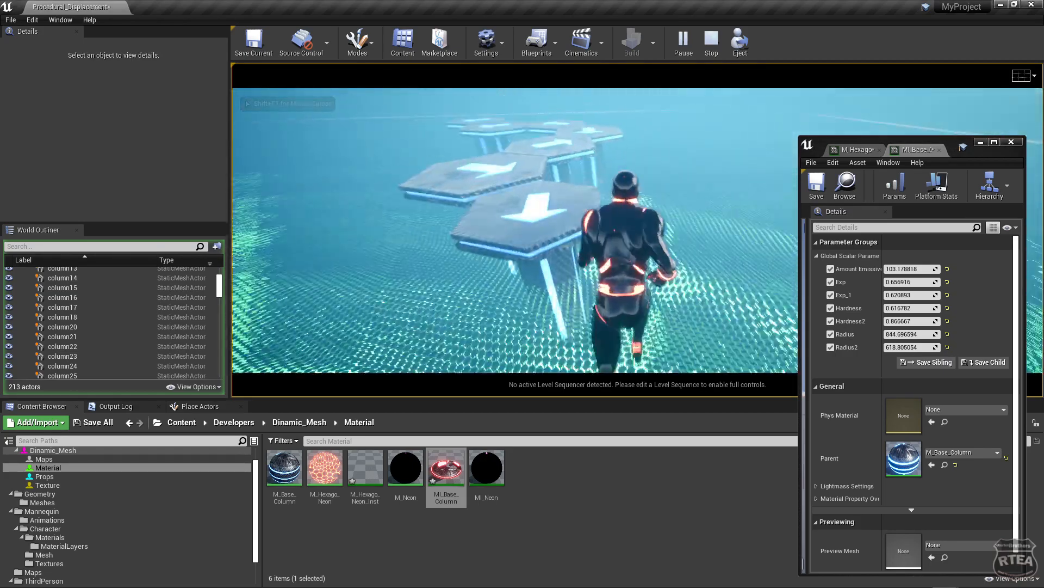
key(w)
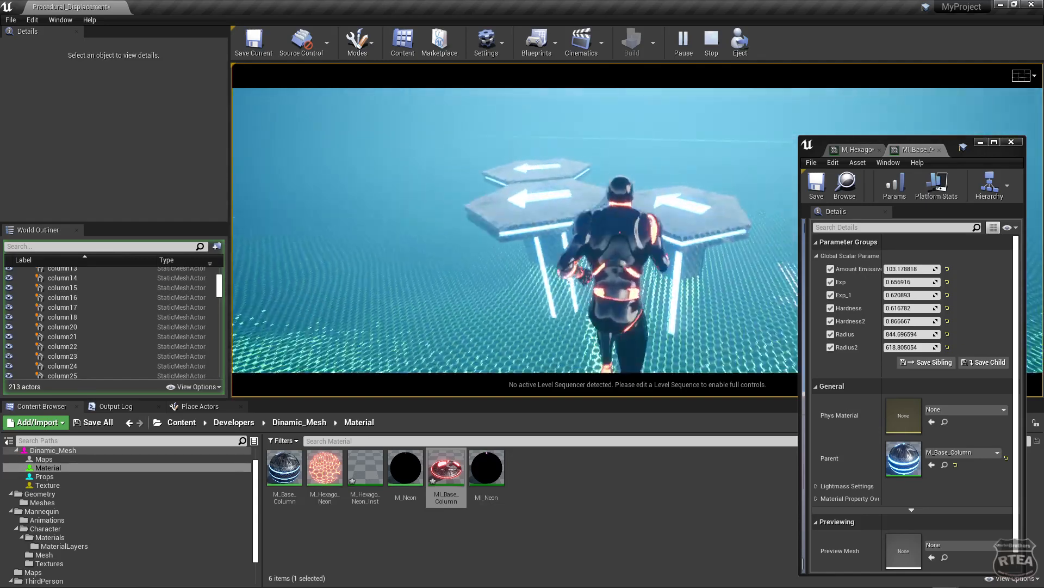
key(w)
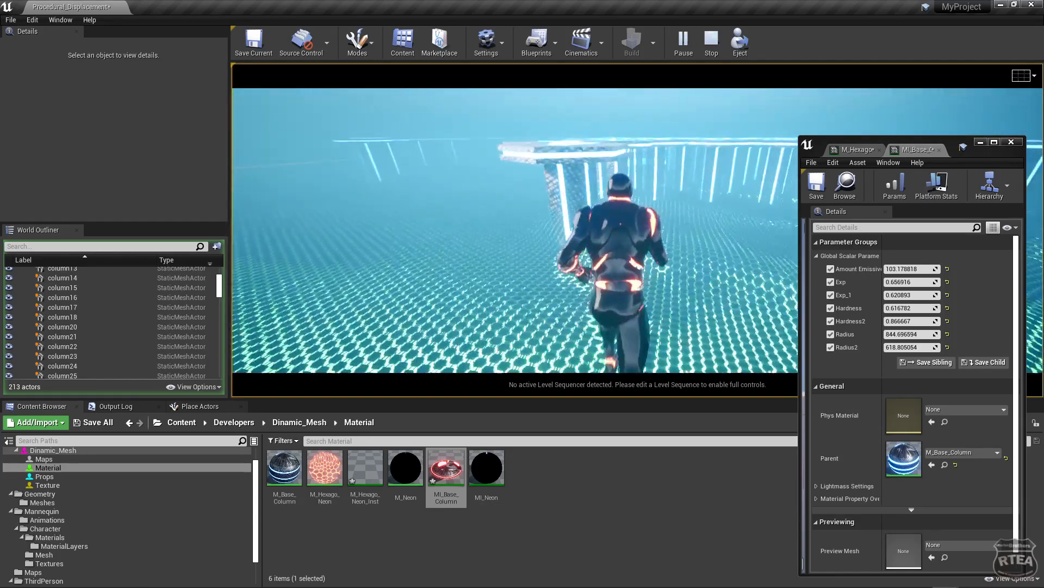
key(w)
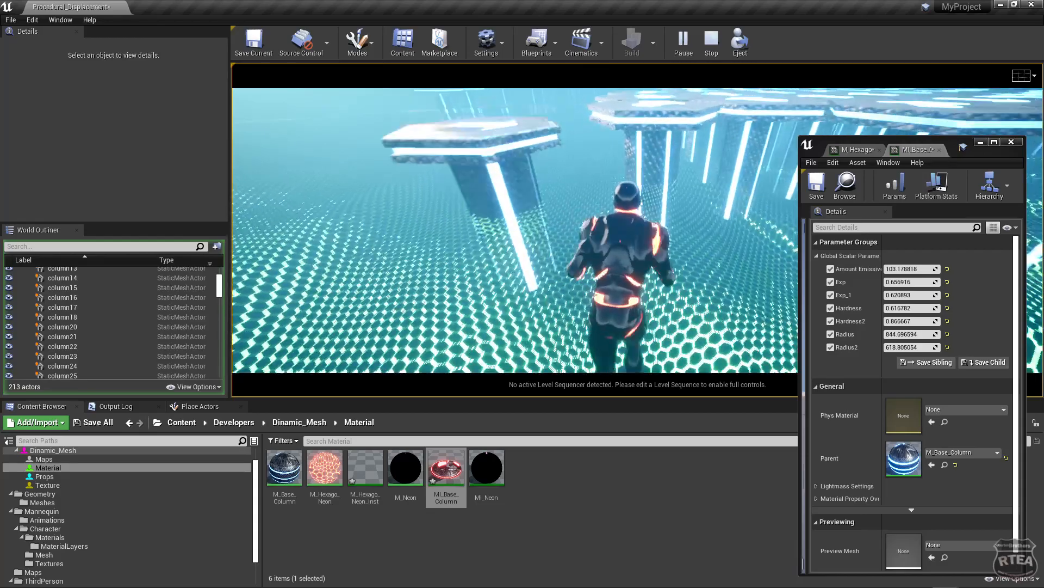
key(w)
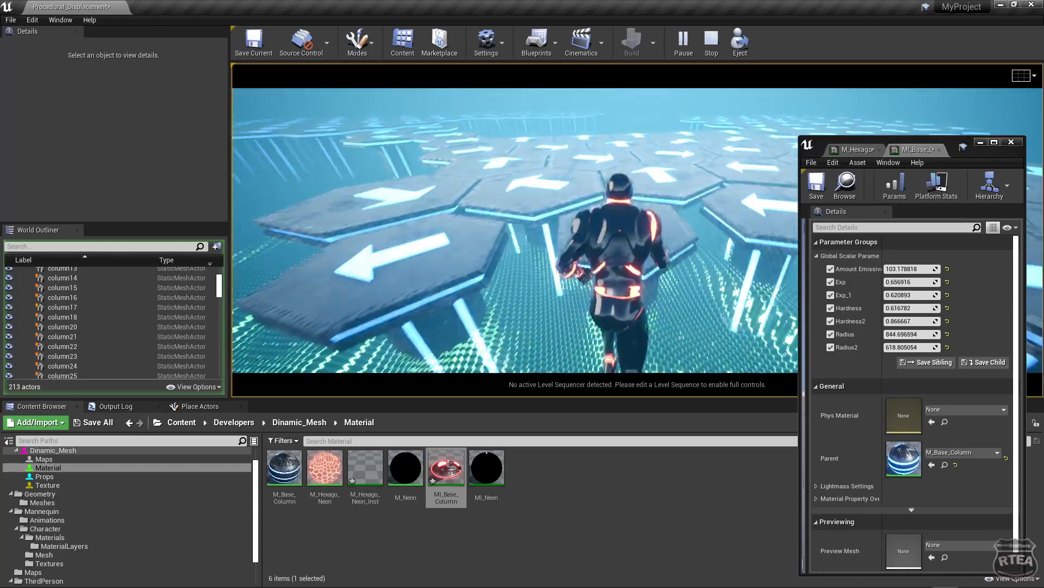
key(w)
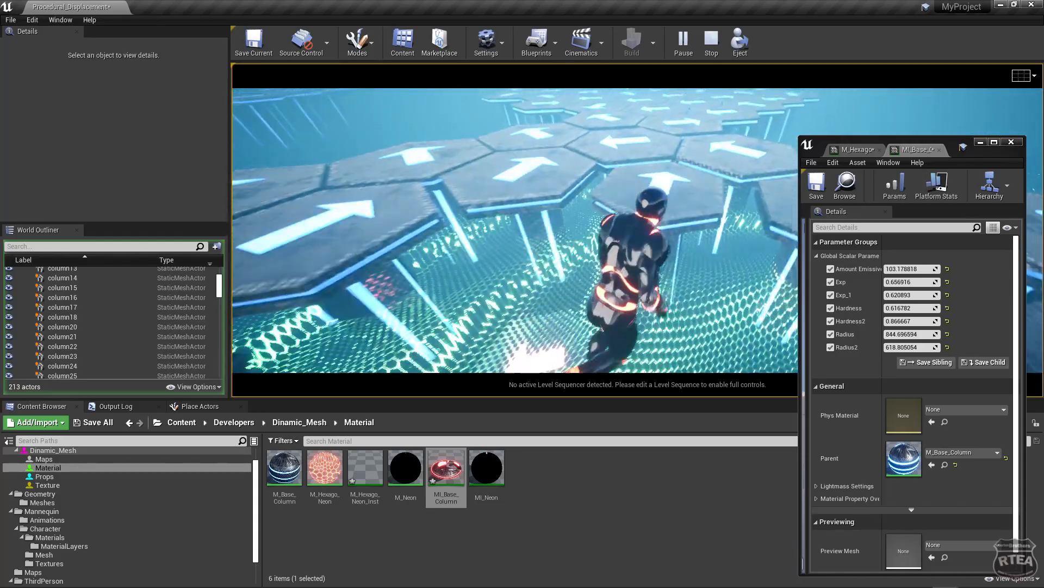
Raise MI_Base_Column's Radius to 1655.682129 and walk the character through the separated columns.
key(w)
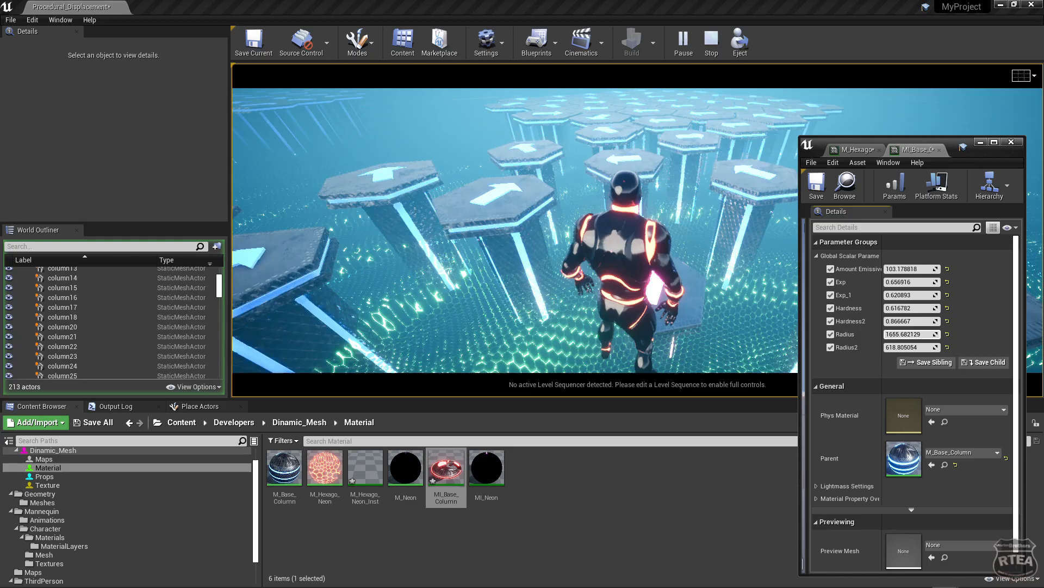
click(707, 261)
key(w)
key(w)
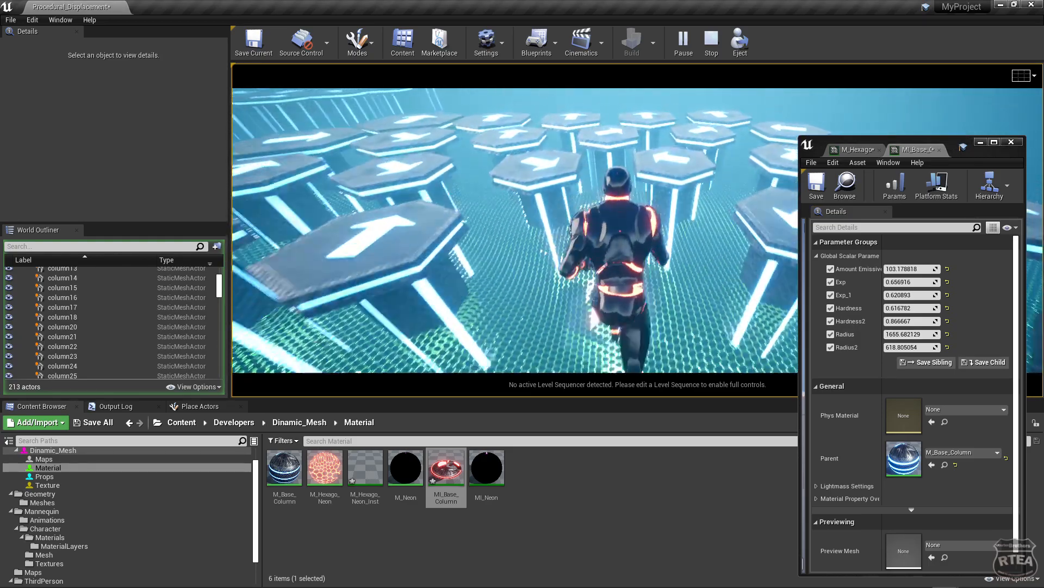
Reduce MI_Base_Column's Radius to 693.08197 and walk the character between the columns to test the smaller area.
key(w)
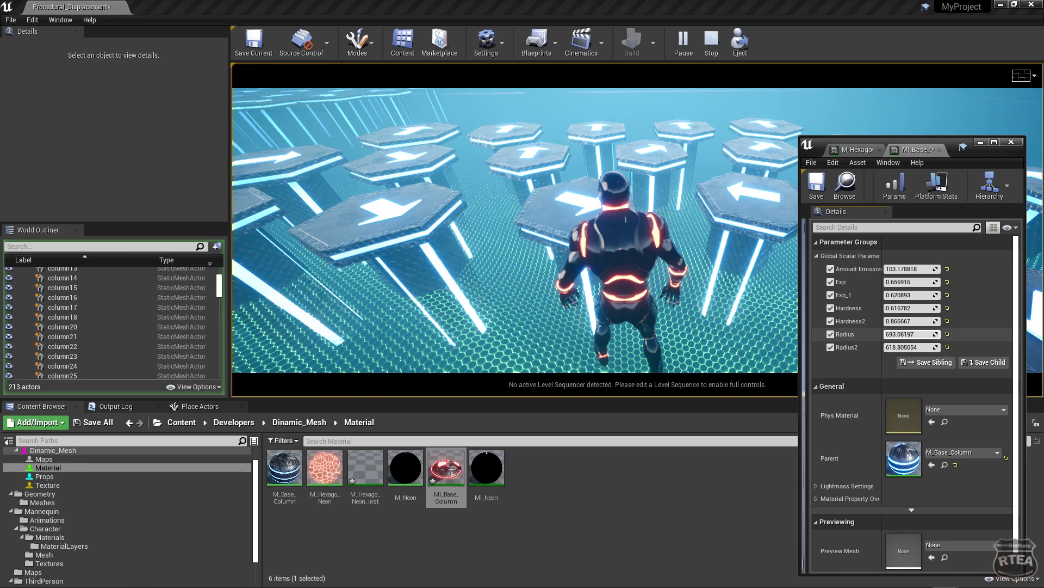
click(658, 263)
key(w)
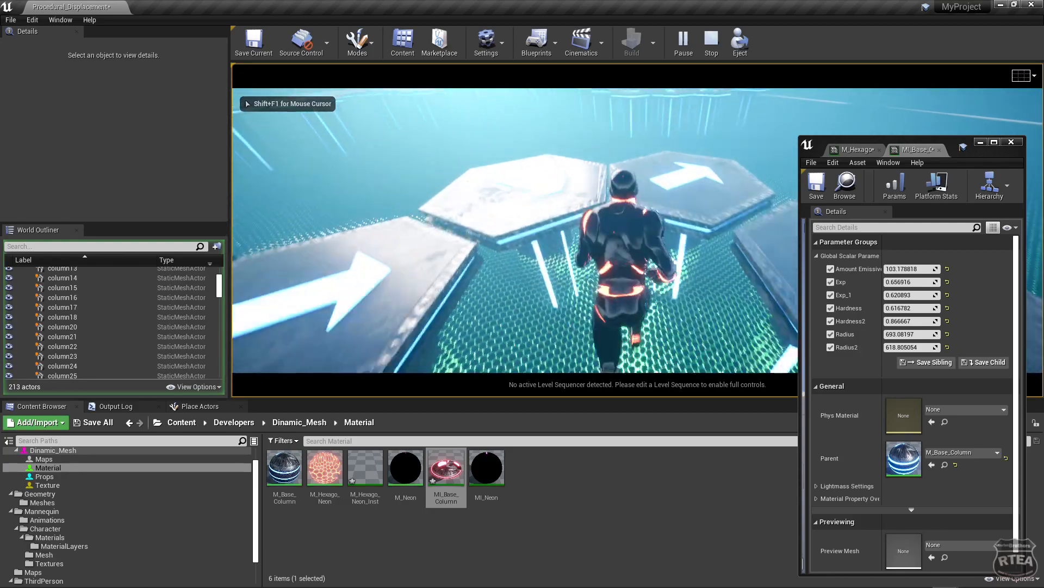
Set MI_Base_Column's Exp to 0.561678 and Hardness to 0.702496, and test them by walking the character along the platform.
key(a)
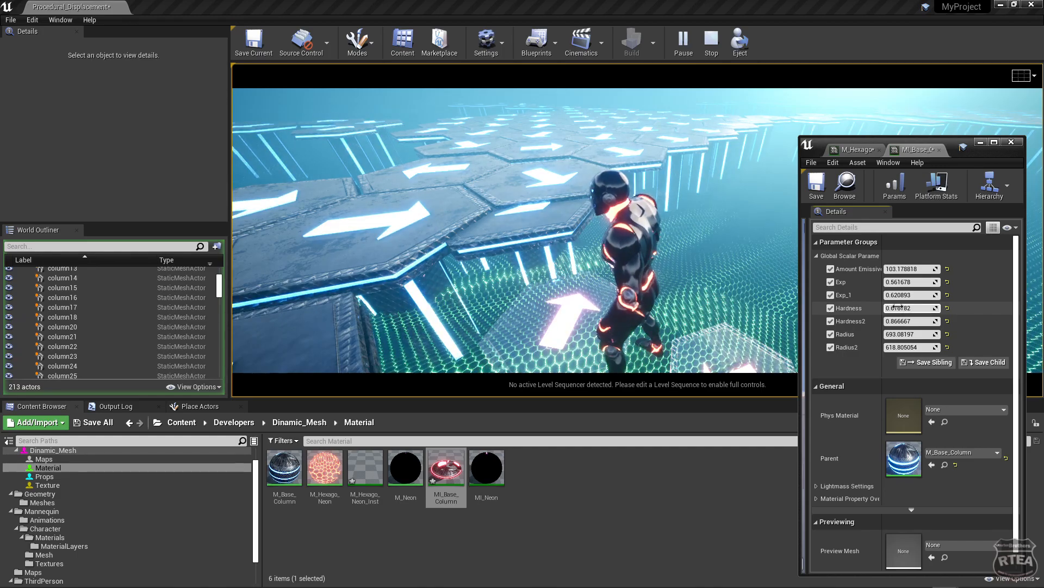
click(631, 276)
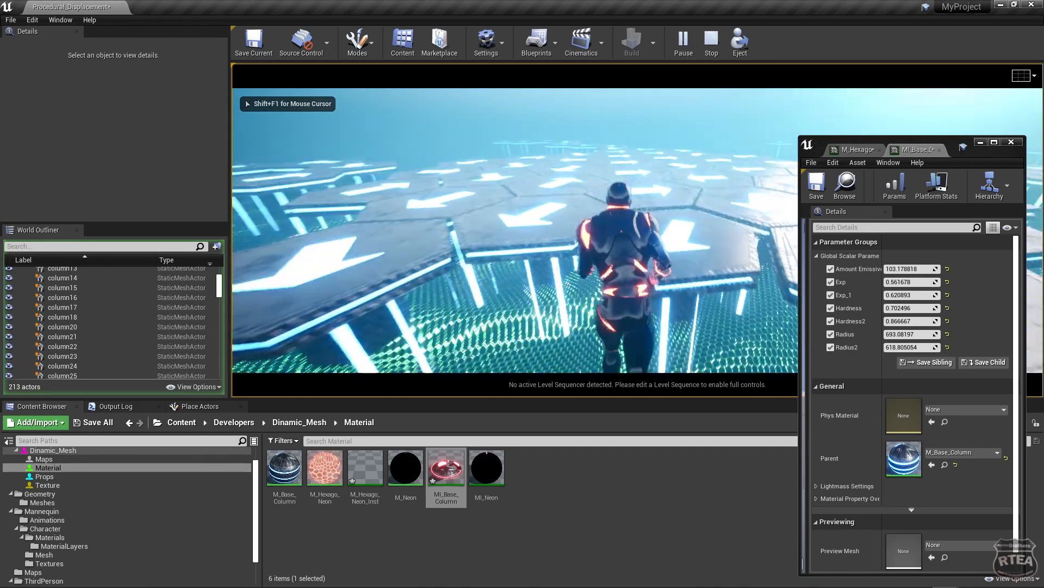
key(w)
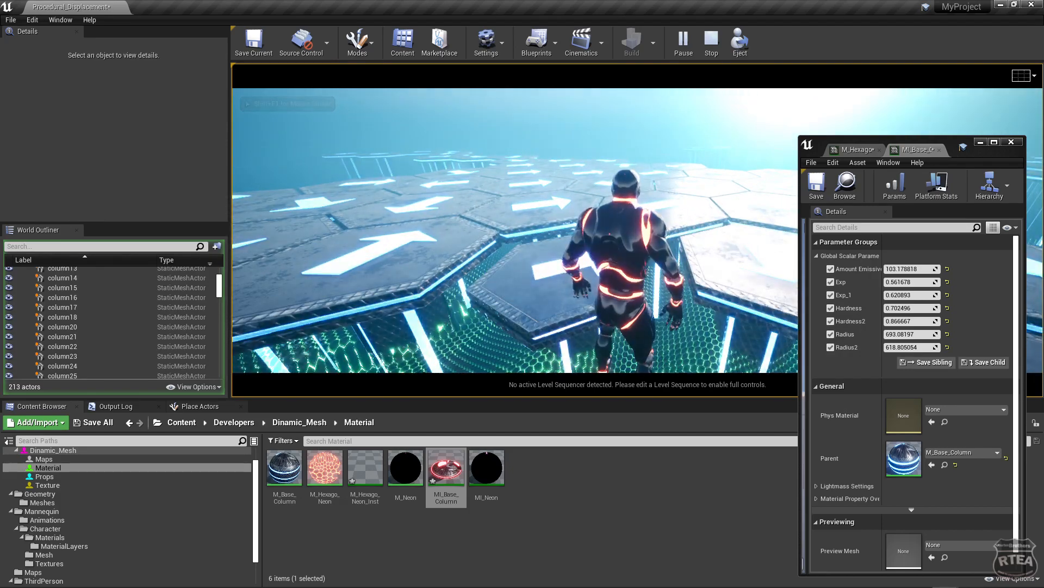
Set MI_Base_Column's Exp to 0.285487 and Hardness to 0.730365, and walk the character to check the displacement.
key(shift+F1)
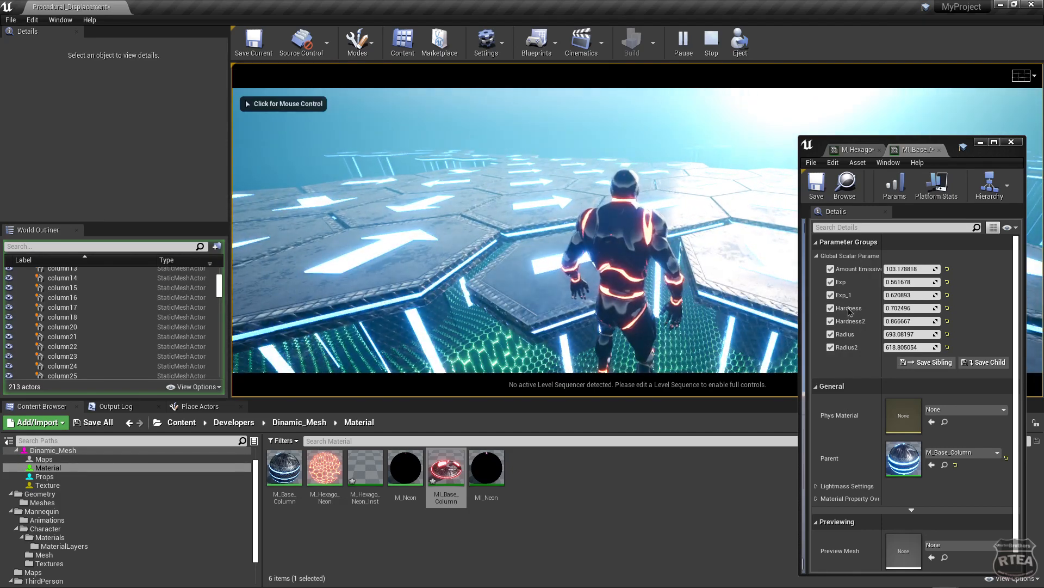
click(899, 321)
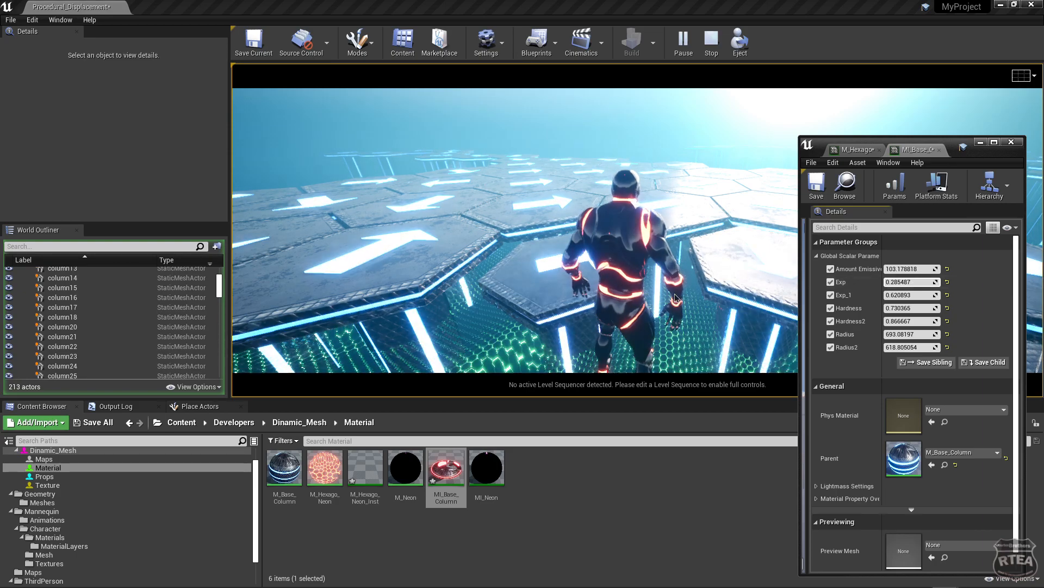
click(708, 295)
key(w)
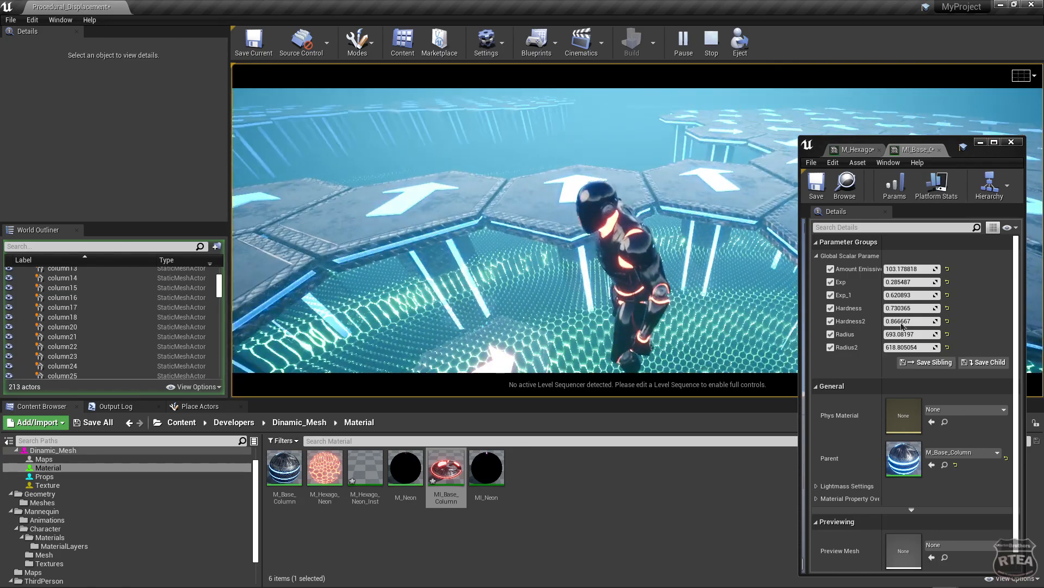
Stop the preview, undo the recent MI_Base_Column edits and the column19 deletion, and walk the character in a new preview.
key(Escape)
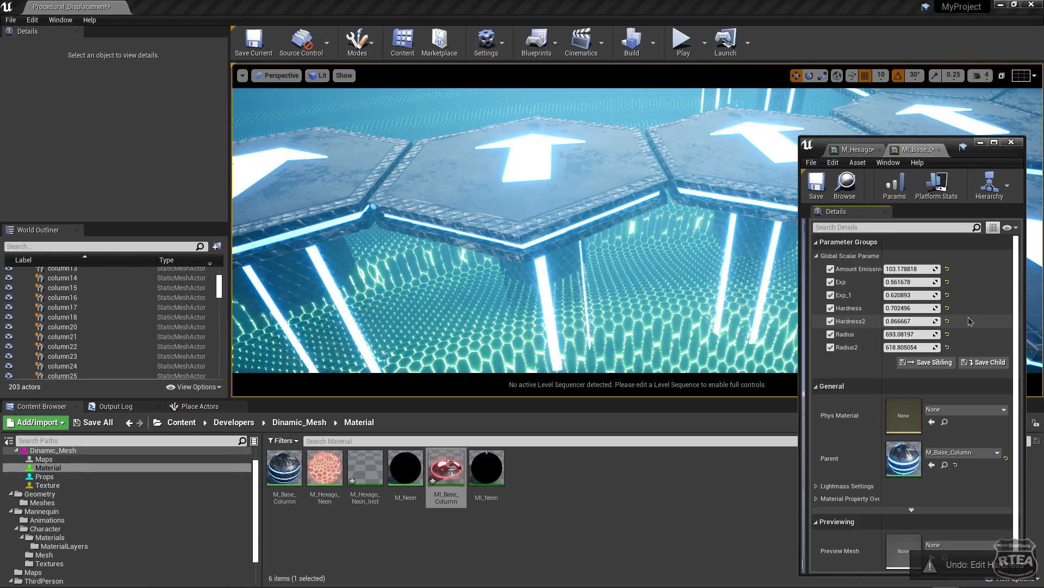
key(ctrl+z)
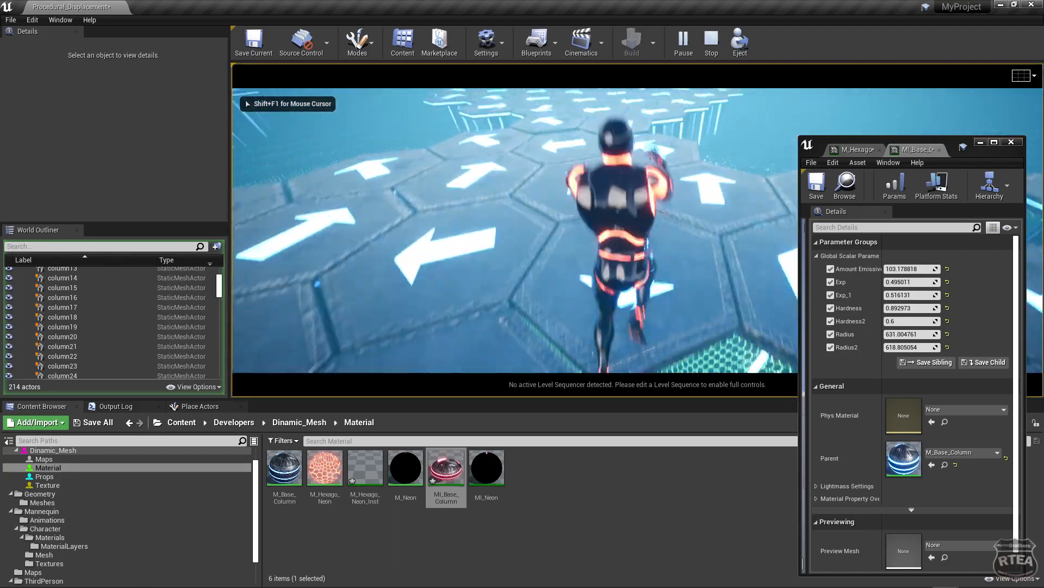
key(w)
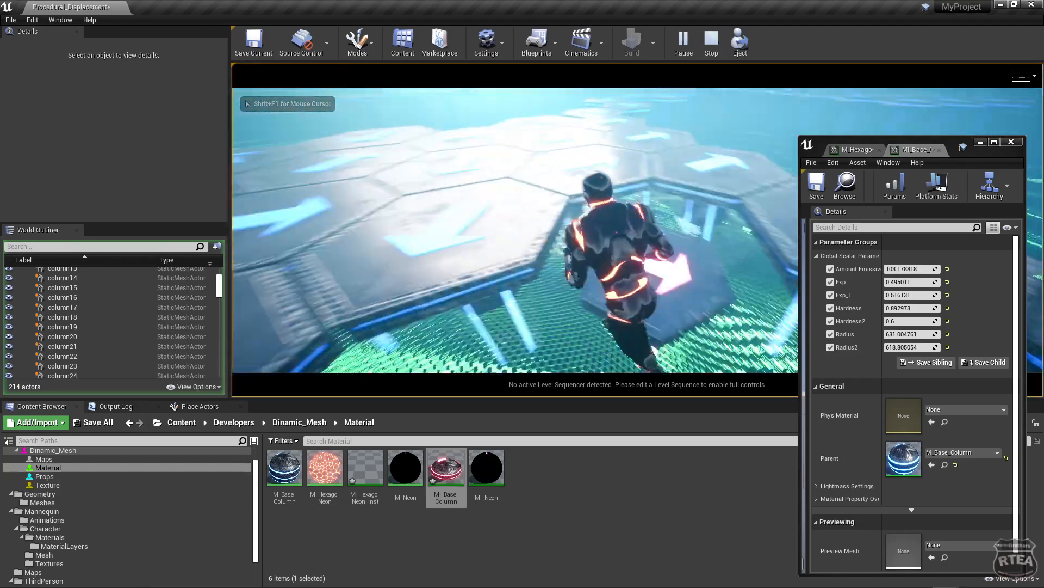
Stop the preview and look over the hexagonal columns and neon mesh in the level.
key(Escape)
right_drag(355, 258, 538, 228)
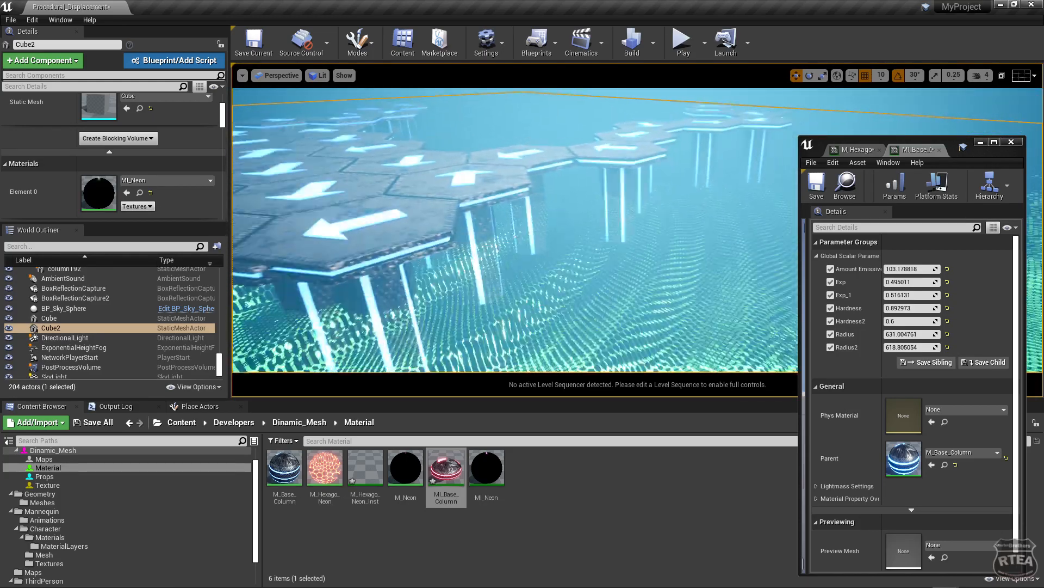
right_drag(539, 228, 506, 253)
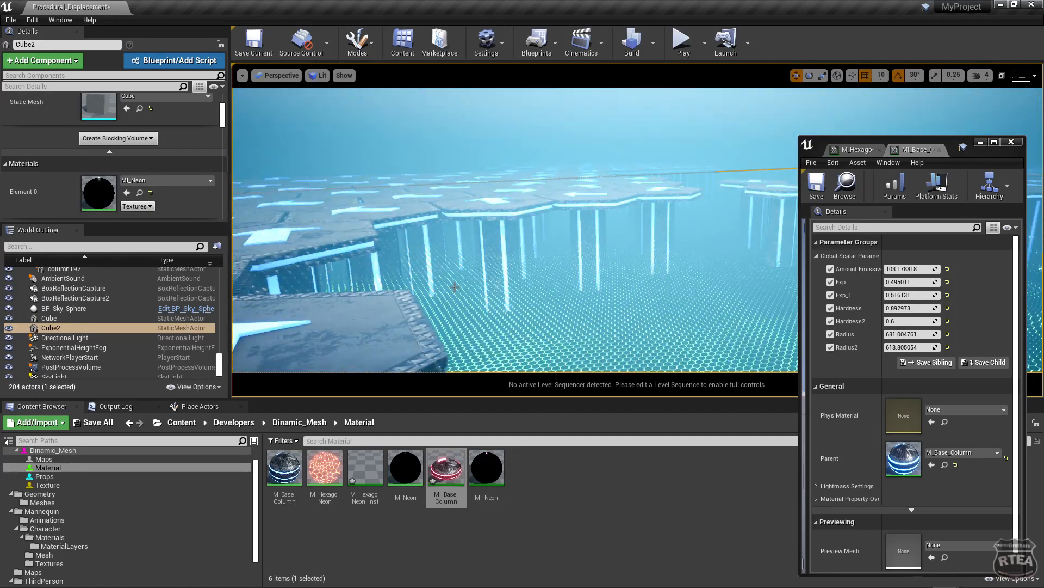